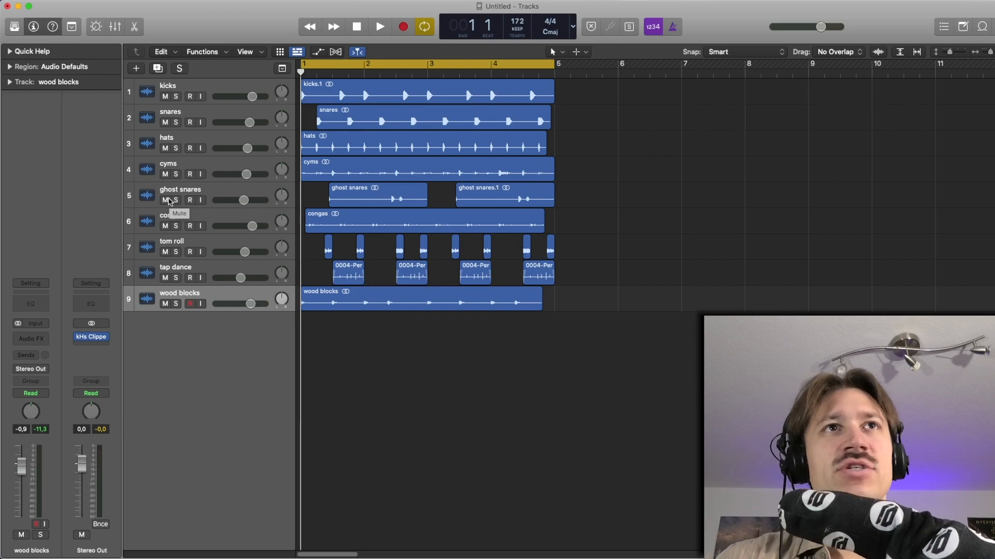
# Mute the ghost snares, congas, tom roll, tap dance and wood blocks tracks, and select their regions
pyautogui.moveTo(169, 201); pyautogui.dragTo(173, 347)
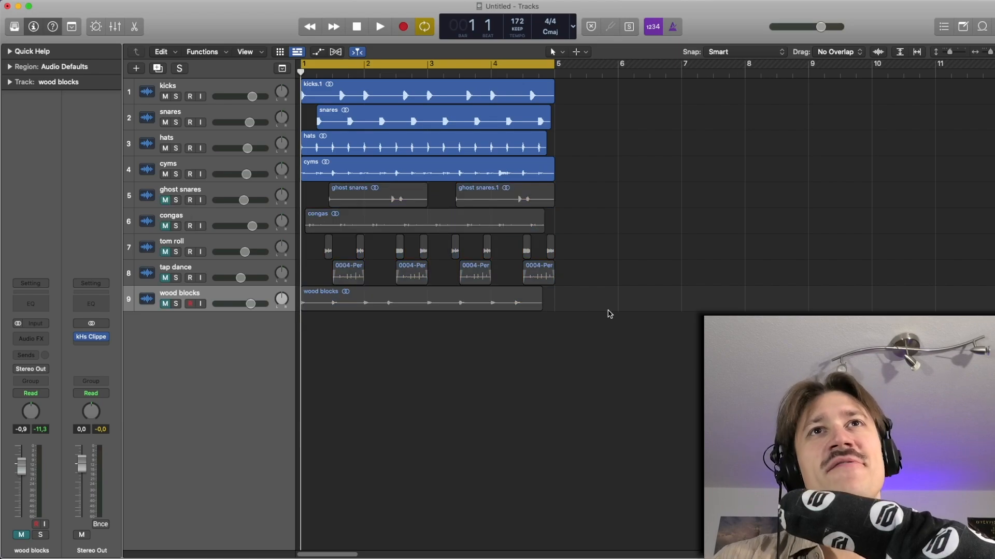
pyautogui.moveTo(609, 314); pyautogui.dragTo(314, 192)
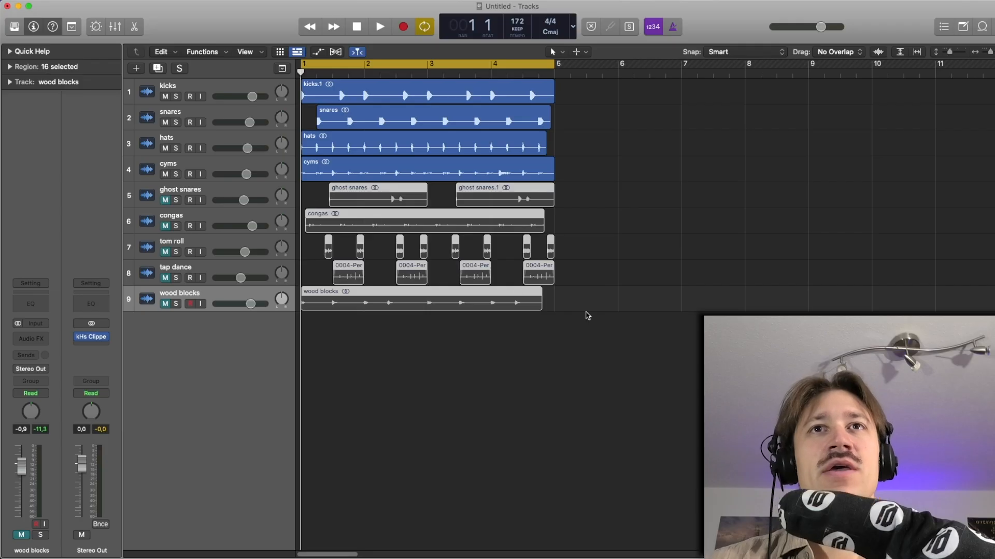
pyautogui.moveTo(597, 314); pyautogui.dragTo(332, 178)
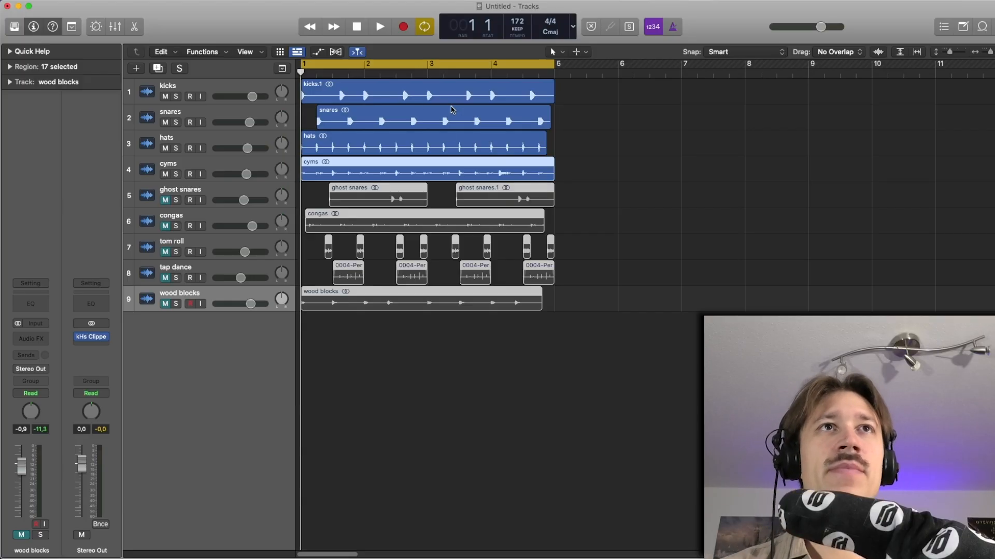
# Clear the region selection and play the loop with only kicks, snares, hats and cyms audible
pyautogui.click(562, 147)
pyautogui.moveTo(599, 197); pyautogui.dragTo(568, 157)
pyautogui.press('space')
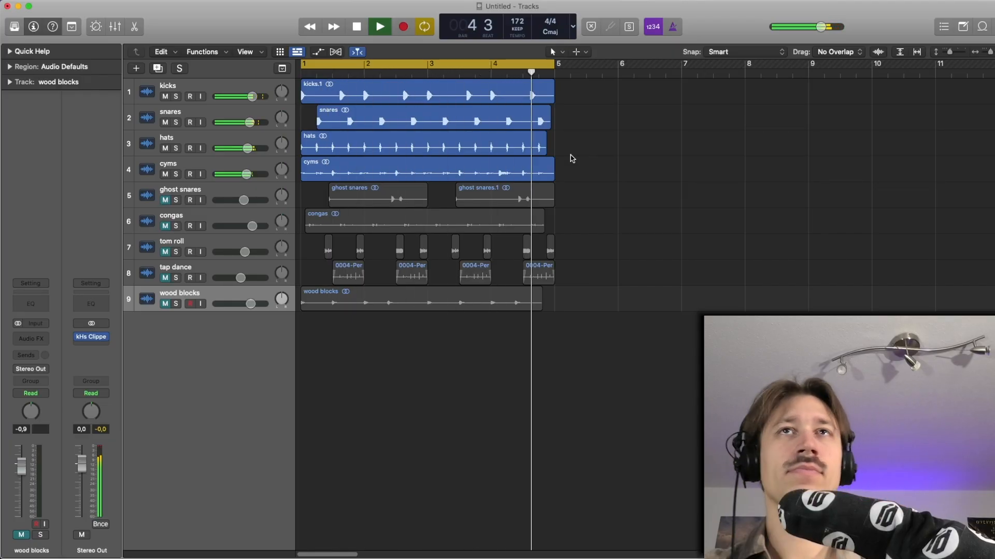
pyautogui.press('space')
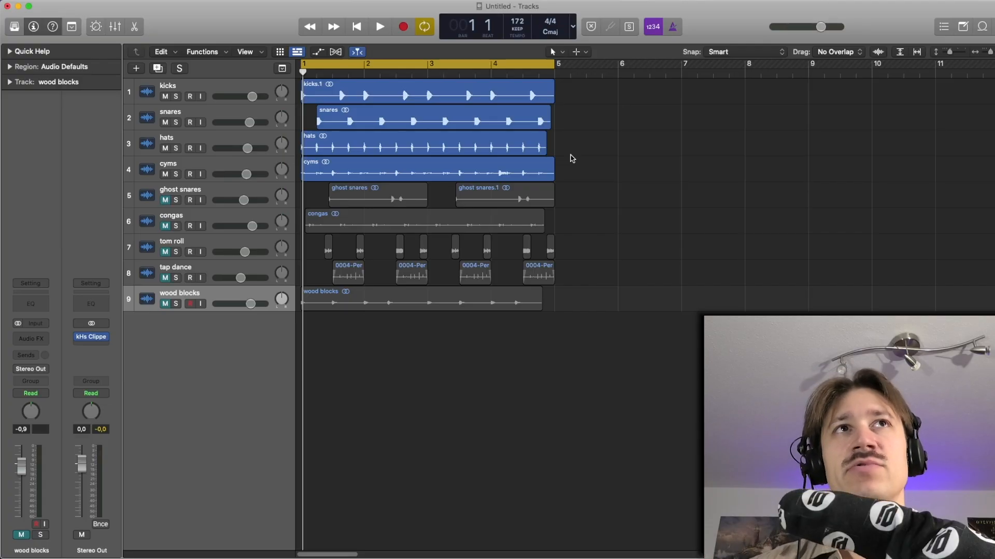
# Insert Voxengo's SPAN analyzer on the Stereo Out channel after the kHs Clipper
pyautogui.click(185, 166)
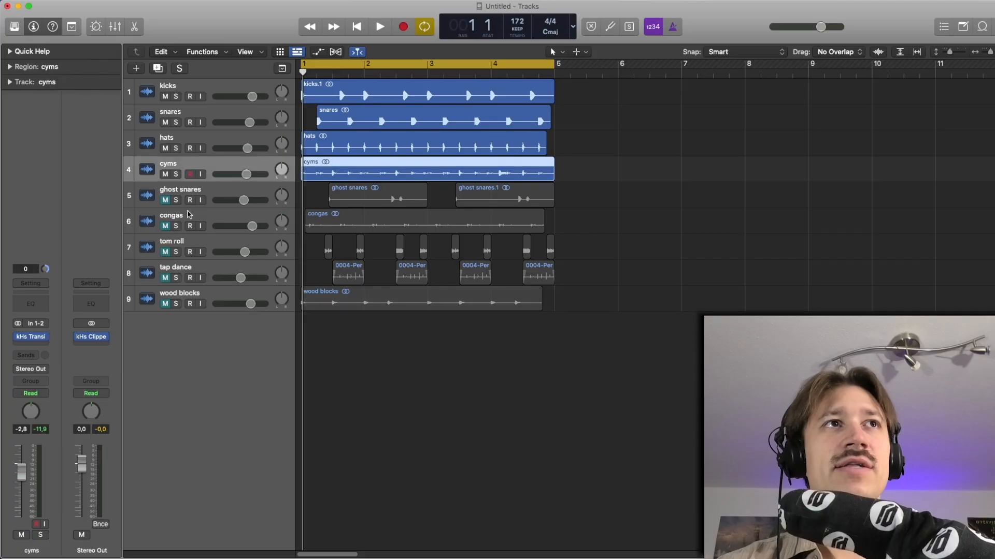
pyautogui.click(89, 347)
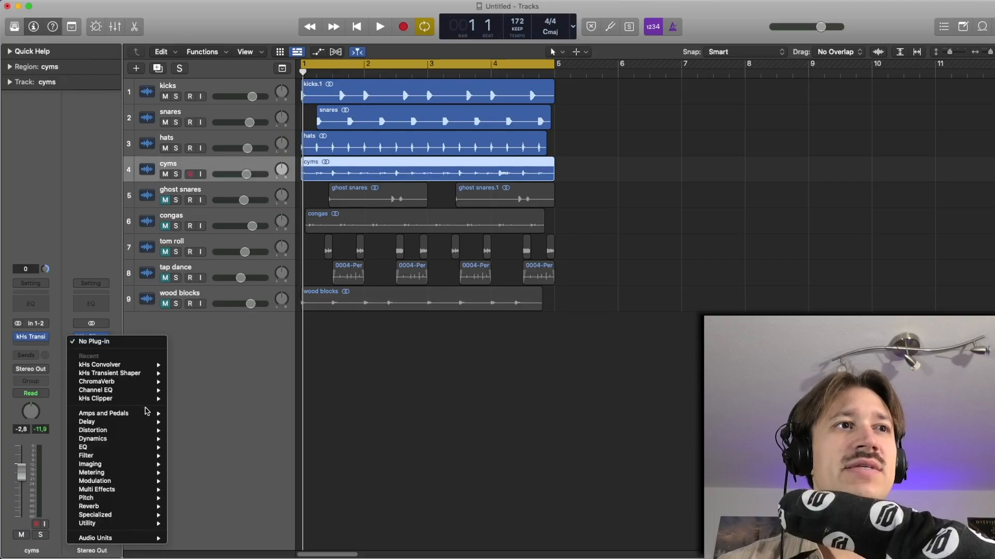
pyautogui.moveTo(145, 542)
pyautogui.moveTo(207, 499)
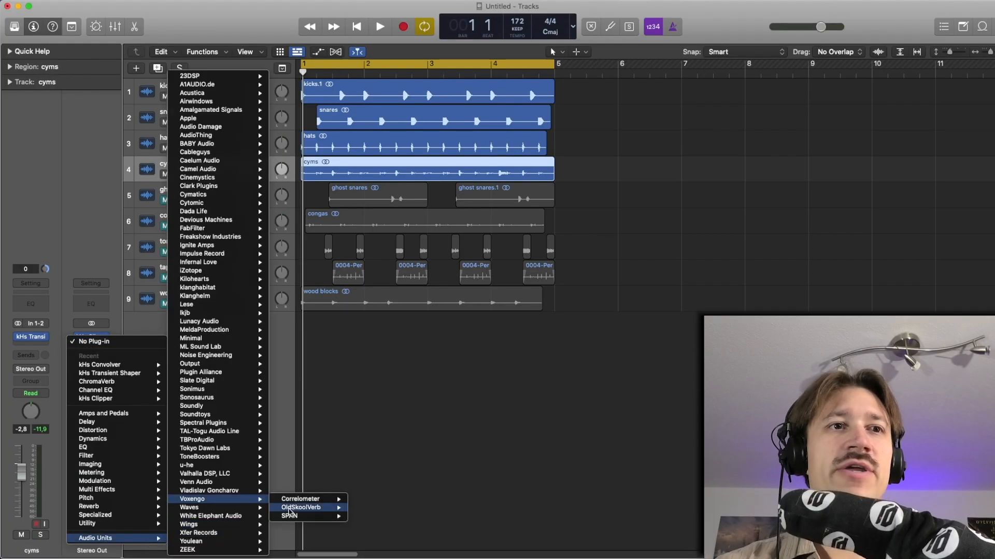
pyautogui.moveTo(300, 516)
pyautogui.click(370, 516)
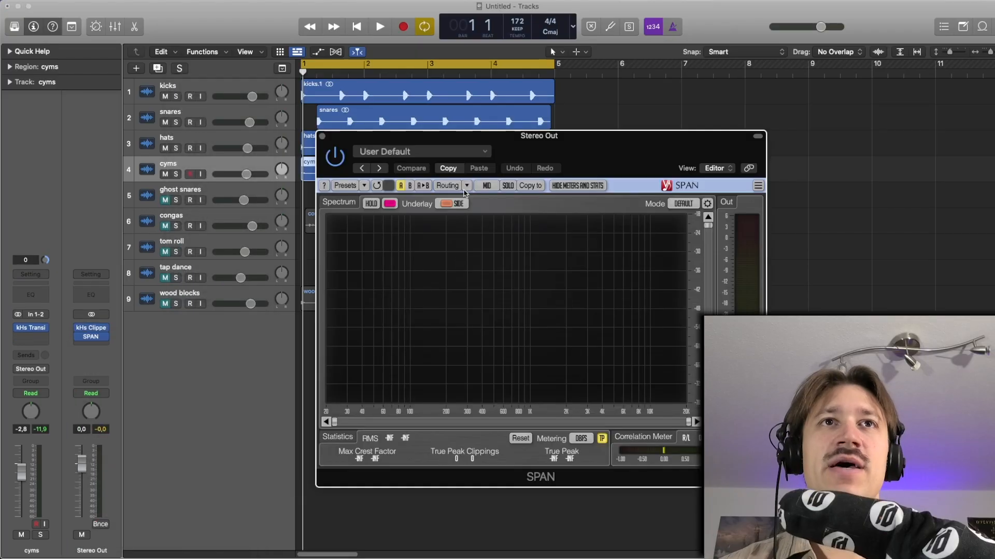
# Play the four-track drum loop and examine its frequency spectrum in SPAN, closing the analyzer window when done
pyautogui.press('space')
pyautogui.moveTo(479, 136); pyautogui.dragTo(309, 73)
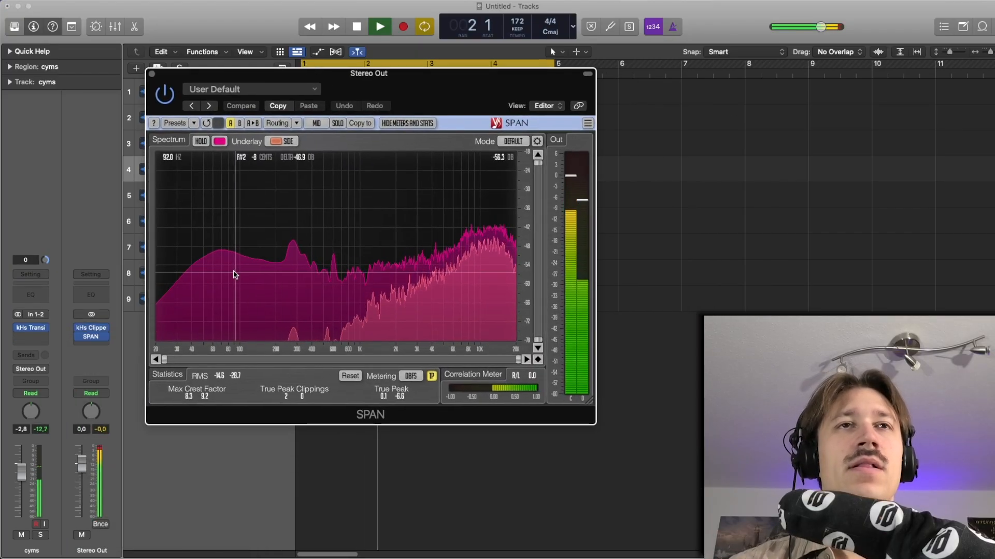
pyautogui.press('space')
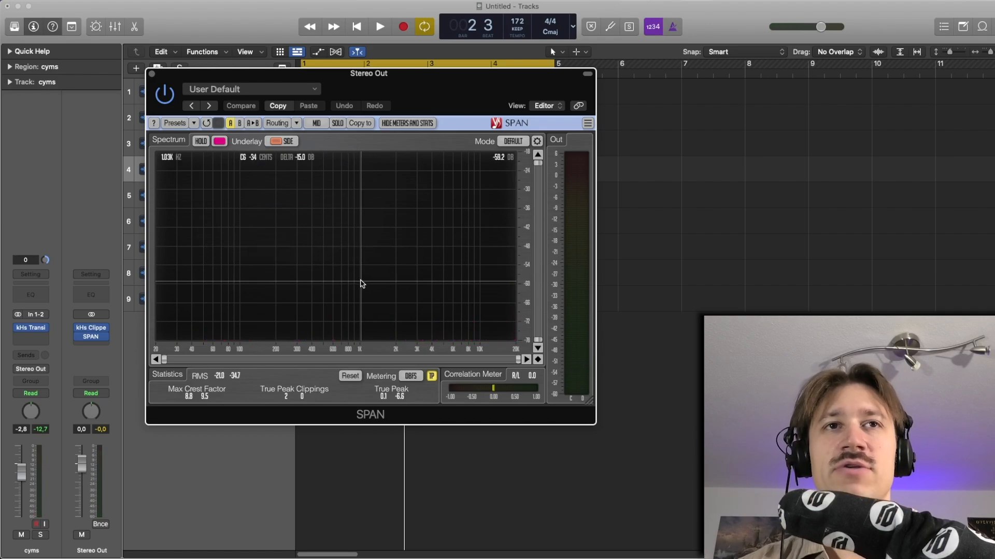
pyautogui.press('space')
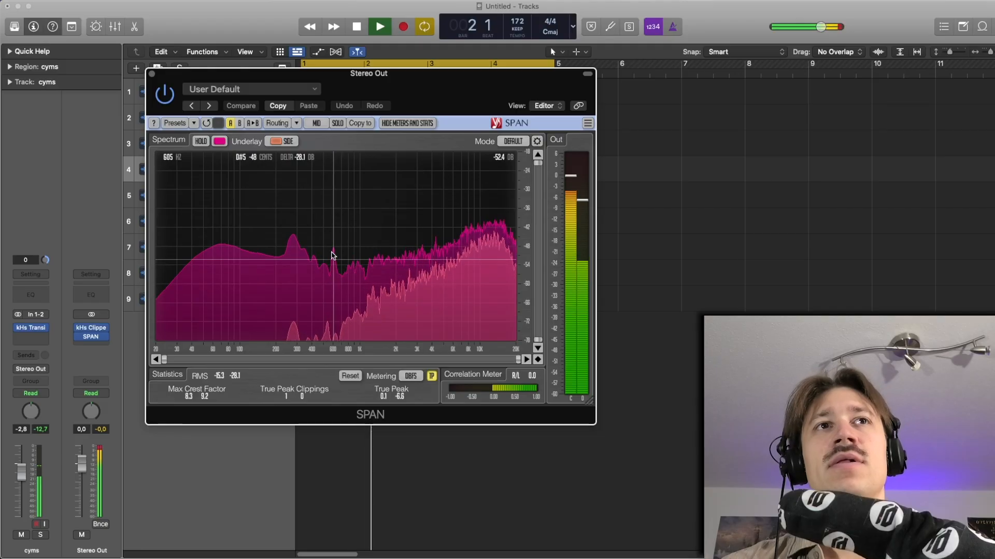
pyautogui.press('space')
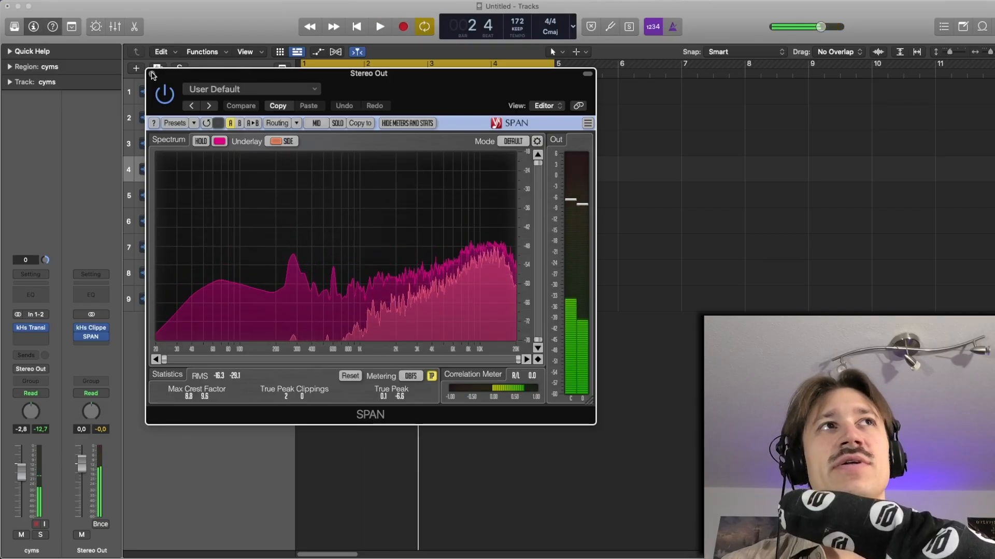
pyautogui.press('super+w')
pyautogui.click(622, 176)
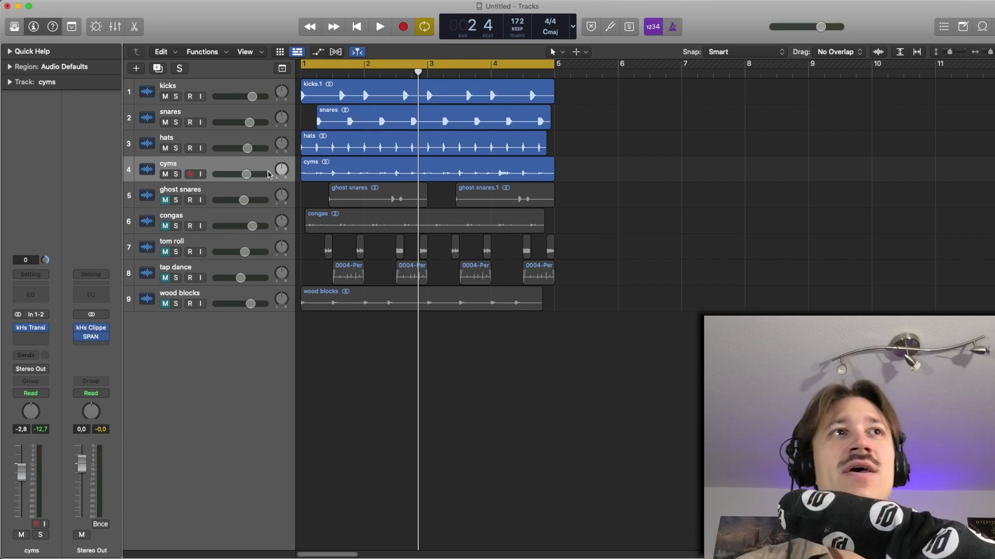
pyautogui.click(236, 193)
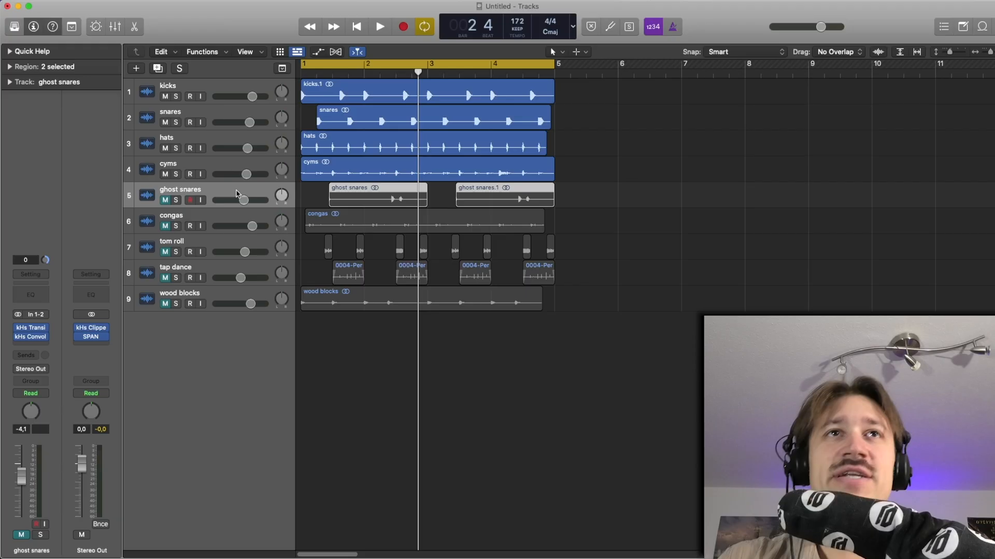
pyautogui.click(228, 216)
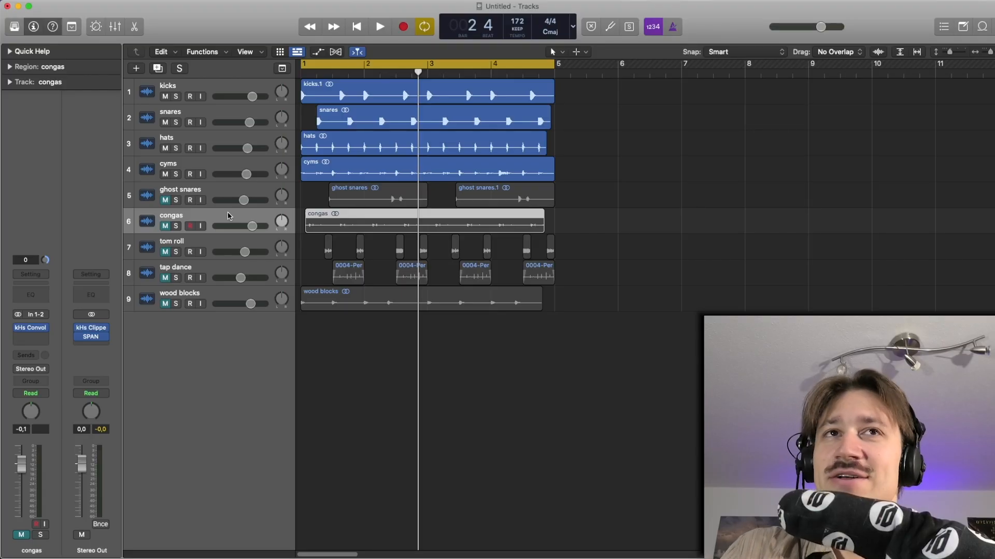
pyautogui.moveTo(395, 335); pyautogui.dragTo(328, 198)
pyautogui.moveTo(659, 359); pyautogui.dragTo(265, 78)
pyautogui.moveTo(577, 363); pyautogui.dragTo(270, 73)
pyautogui.click(302, 204)
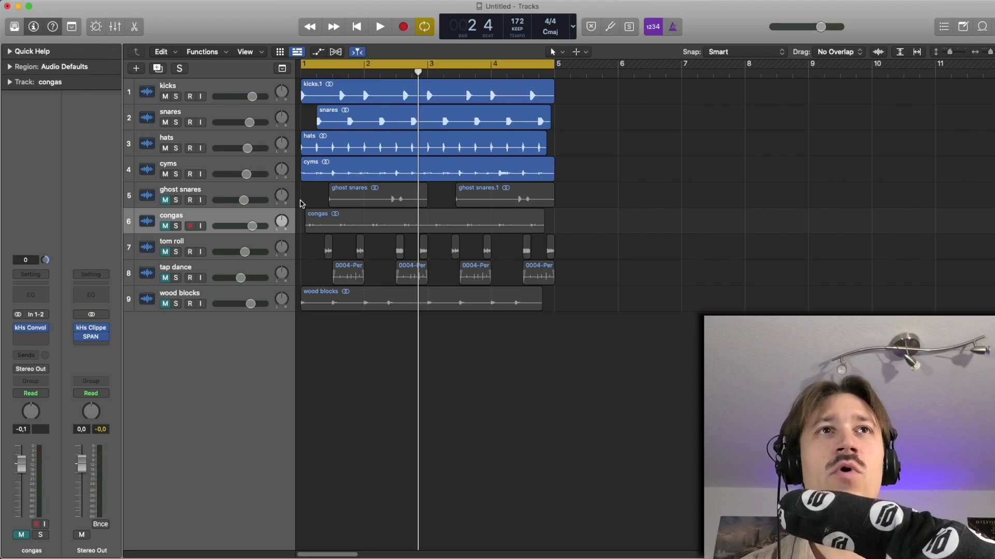
# Unmute the ghost snares track and audition it briefly in solo
pyautogui.click(165, 200)
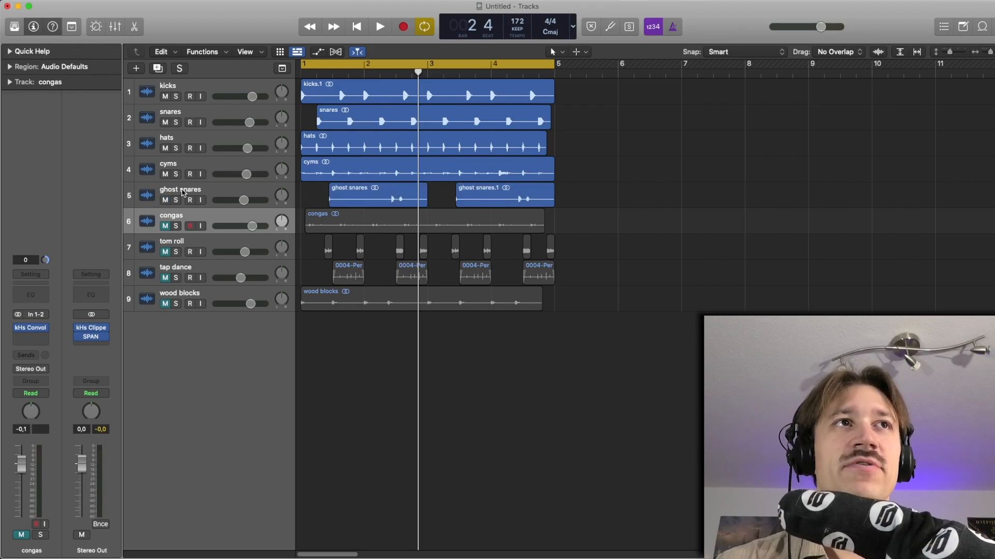
pyautogui.click(184, 193)
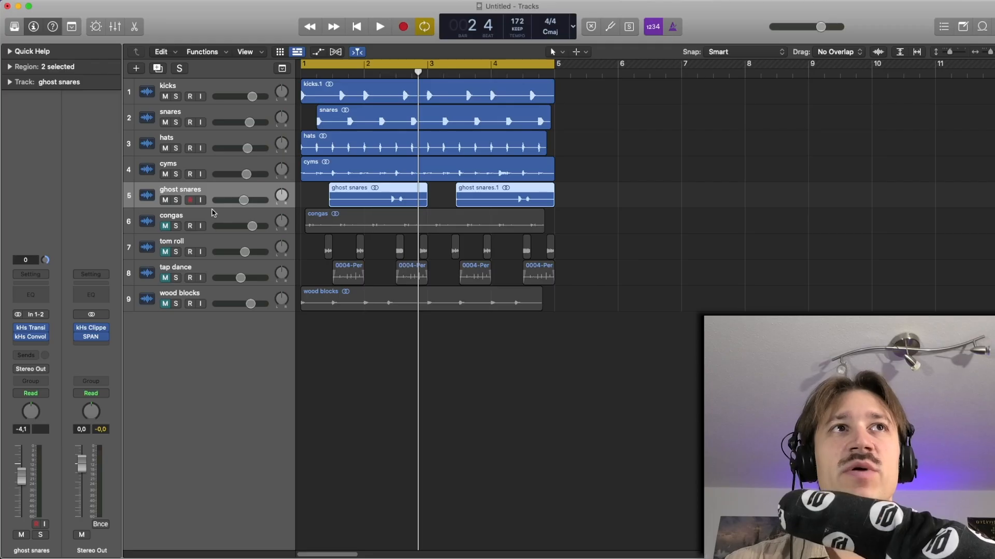
pyautogui.click(176, 201)
pyautogui.press('space')
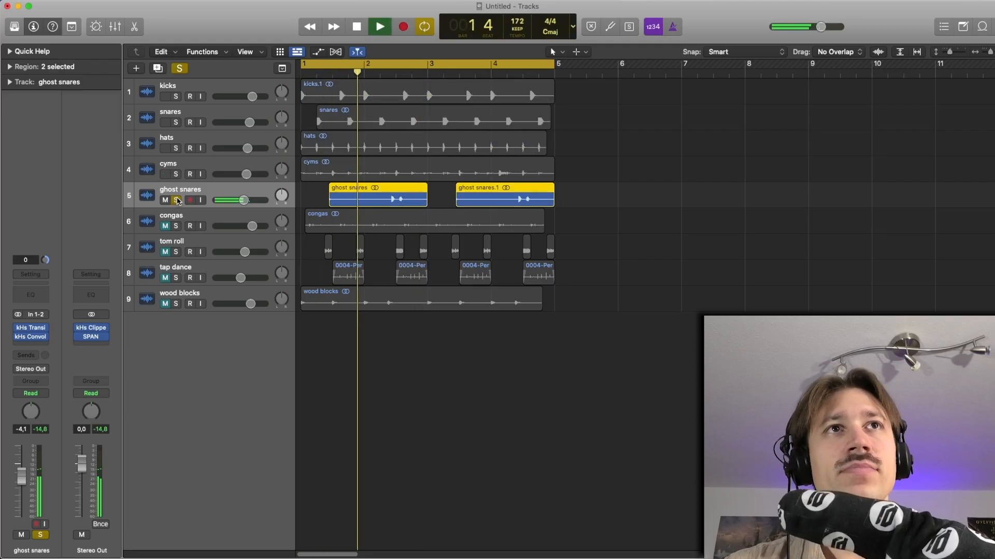
pyautogui.click(177, 200)
pyautogui.press('space')
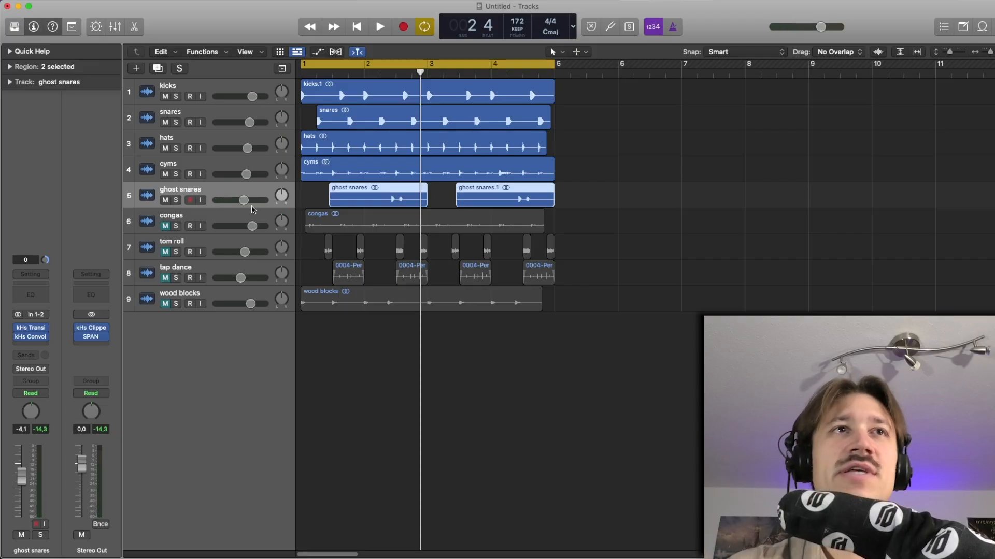
# Solo the ghost snares, examine their frequency spectrum in SPAN on the stereo output during playback, and restore the full mix view
pyautogui.click(317, 198)
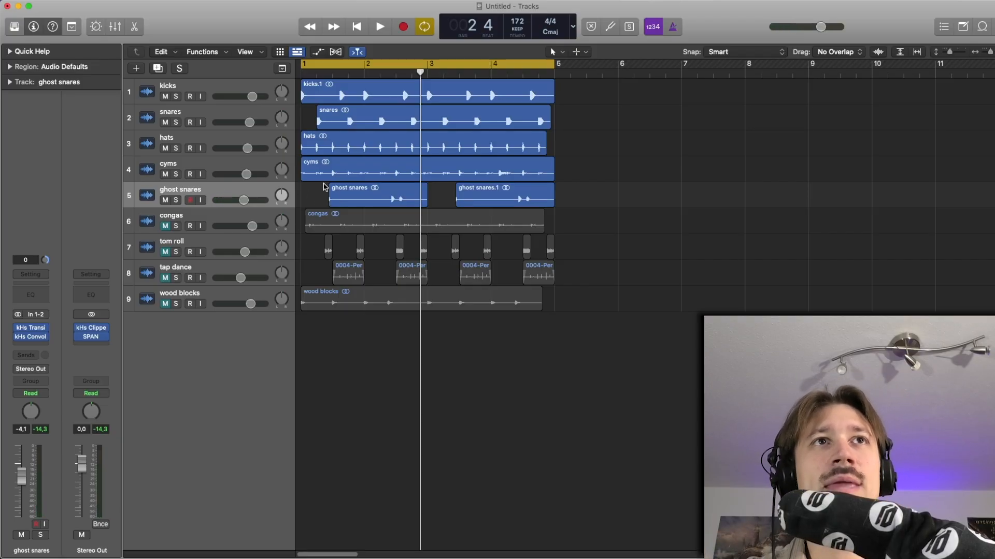
pyautogui.moveTo(322, 190); pyautogui.dragTo(351, 203)
pyautogui.moveTo(570, 187); pyautogui.dragTo(414, 200)
pyautogui.click(176, 200)
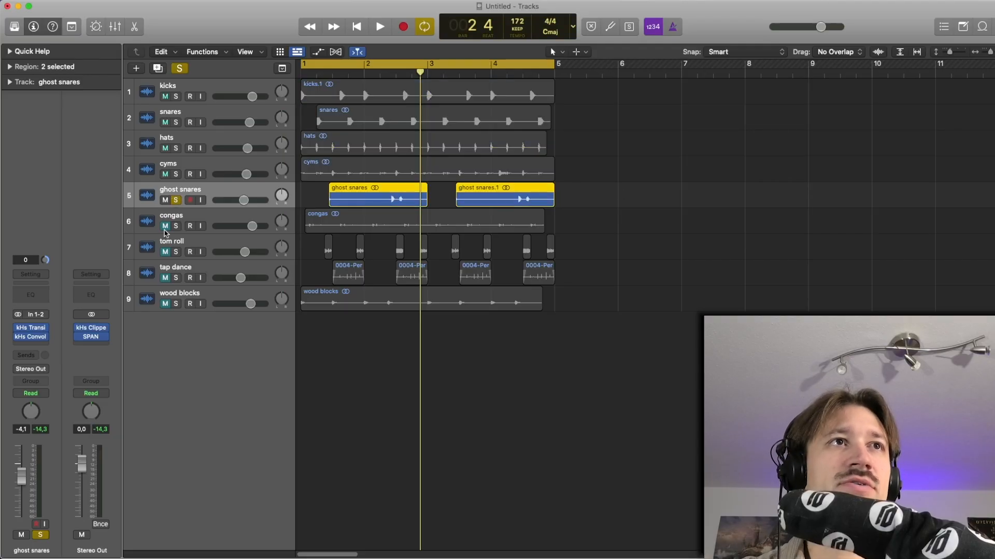
pyautogui.click(92, 338)
pyautogui.press('space')
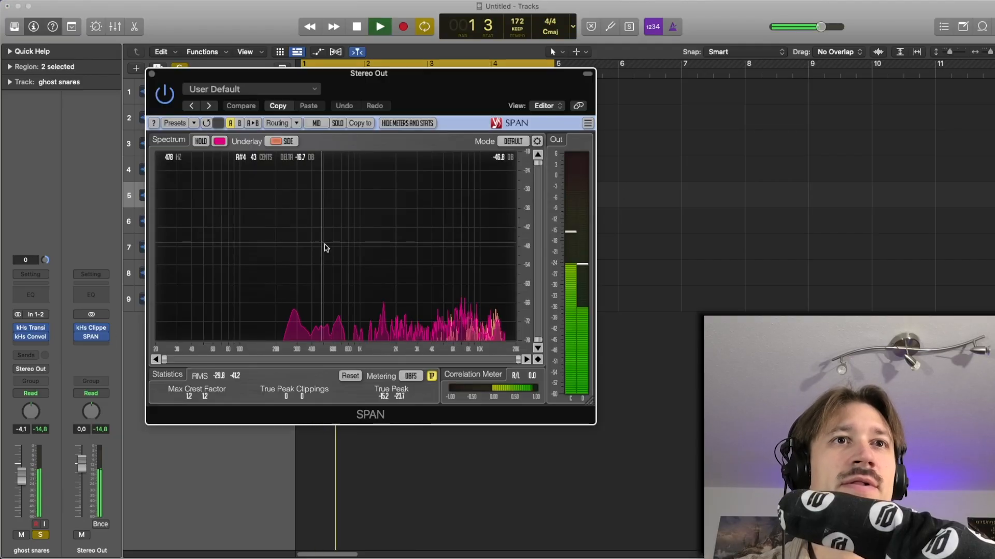
pyautogui.press('space')
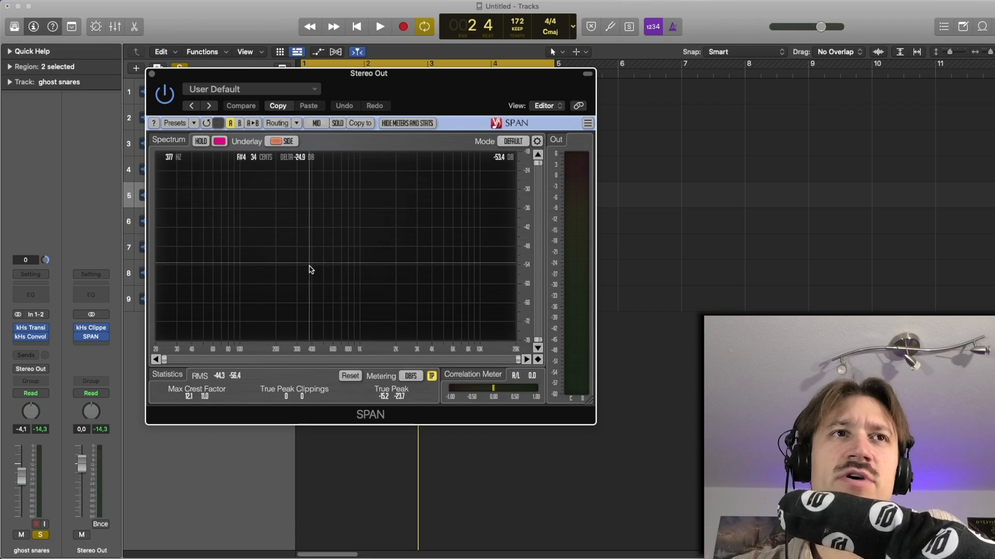
pyautogui.press('space')
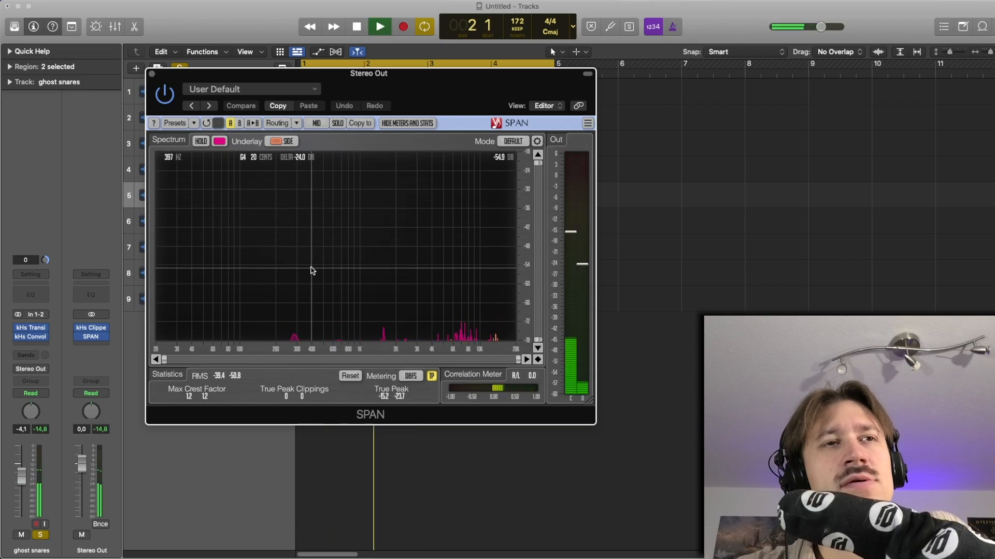
pyautogui.press('space')
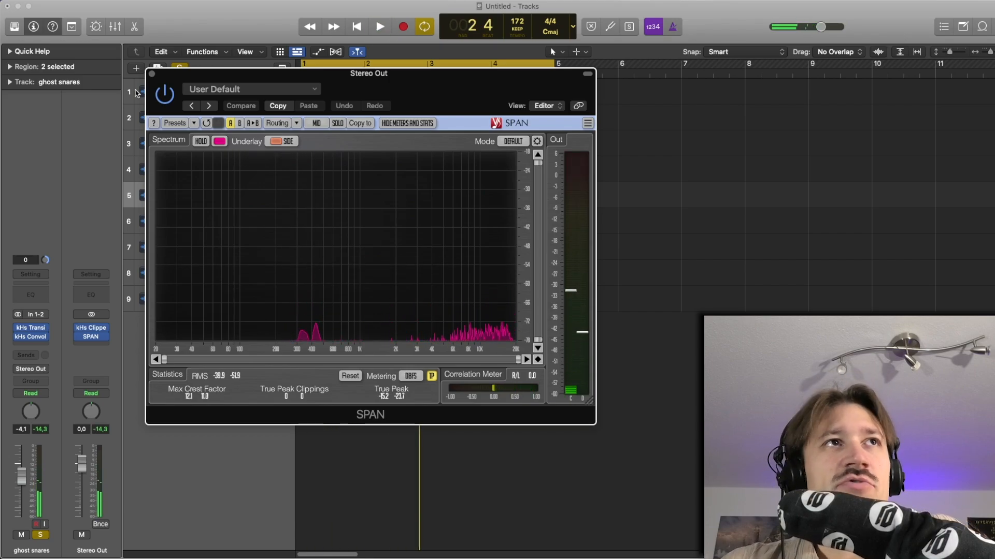
pyautogui.click(152, 74)
pyautogui.click(178, 201)
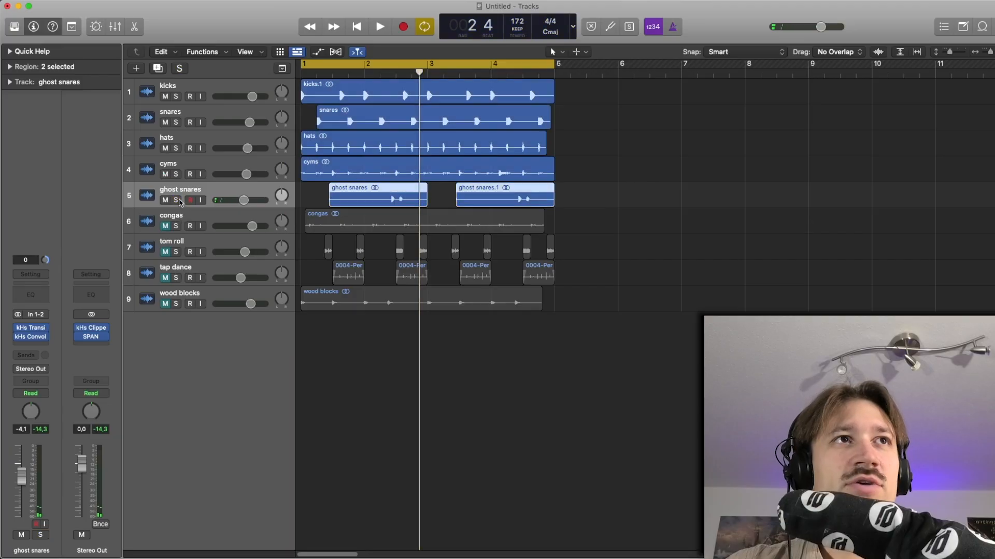
# Play the loop with the ghost snares added to the kicks, snares, hats and cyms
pyautogui.press('space')
pyautogui.click(586, 165)
pyautogui.press('space')
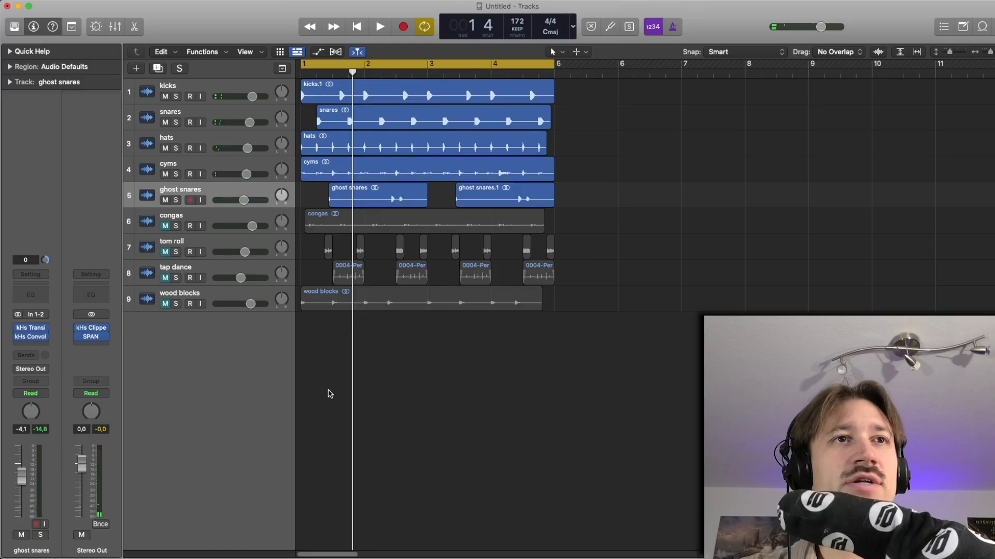
pyautogui.moveTo(576, 190); pyautogui.dragTo(298, 79)
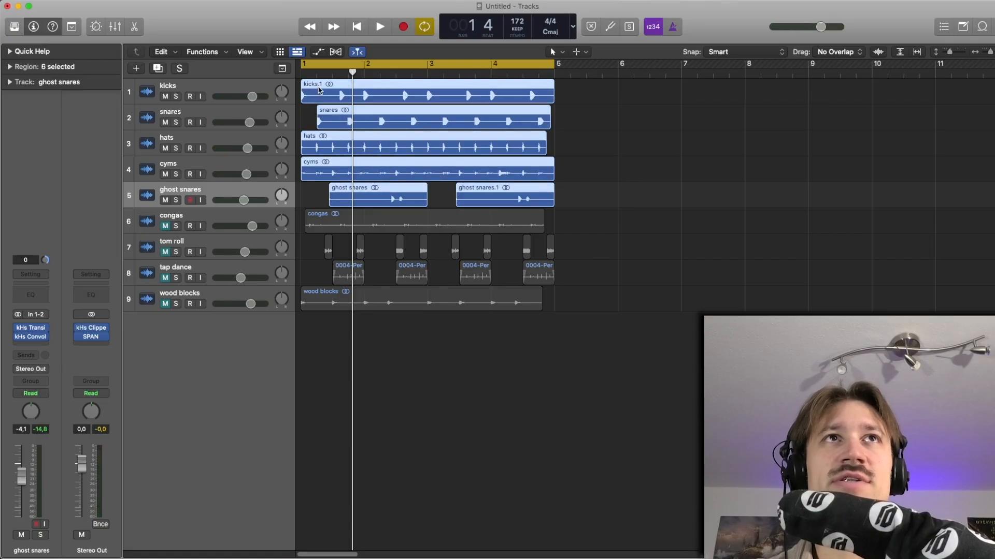
pyautogui.click(614, 219)
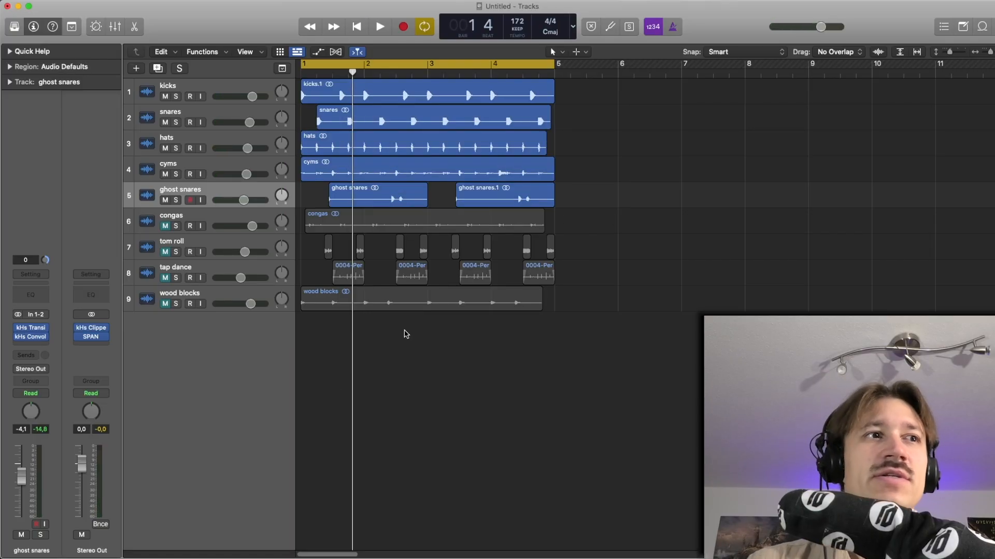
pyautogui.press('space')
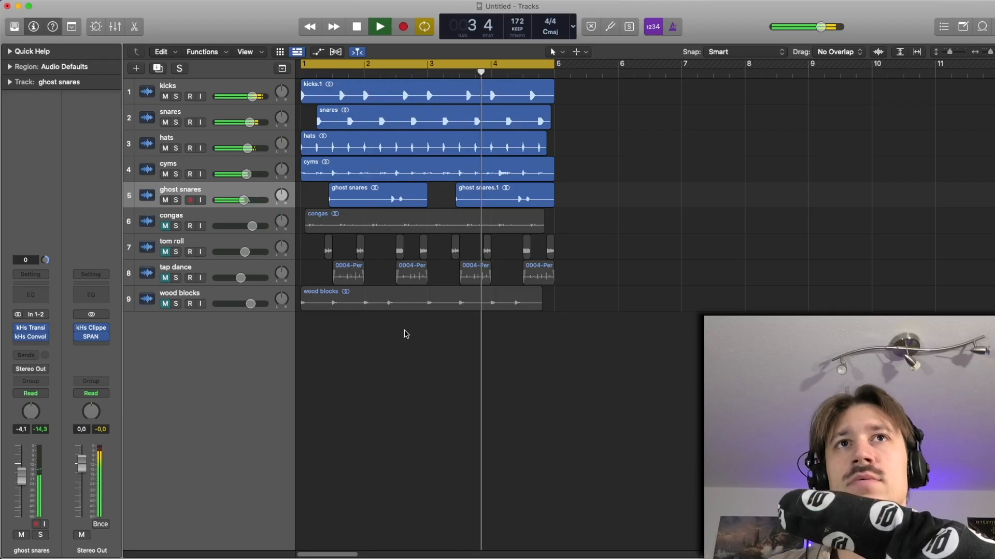
pyautogui.press('space')
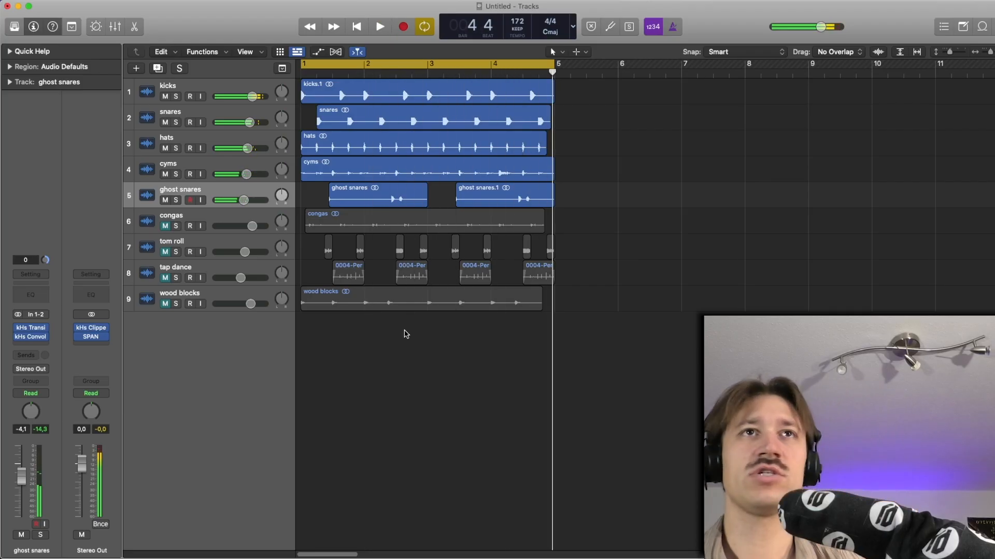
# Select the congas track
pyautogui.press('Up')
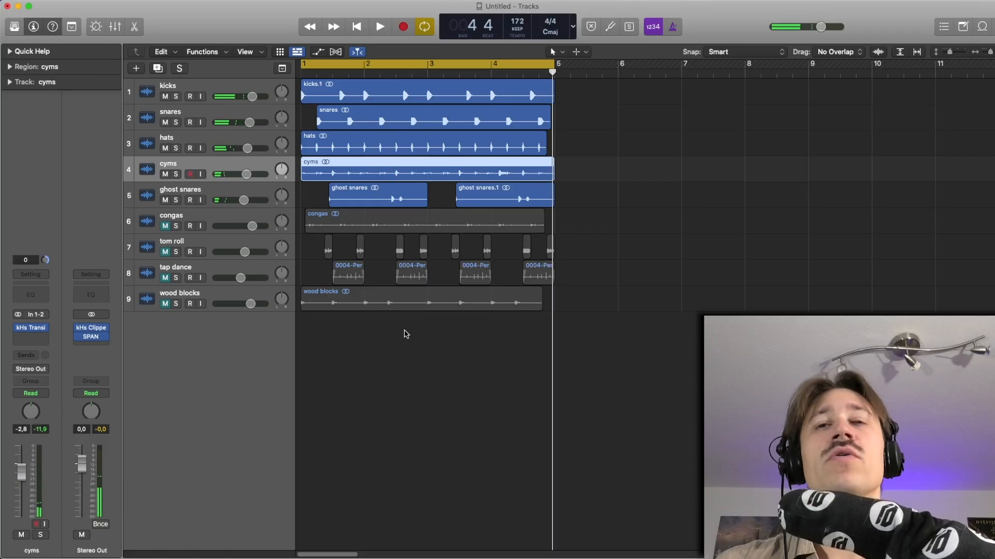
pyautogui.press('Down')
pyautogui.press('Up')
pyautogui.press('Down')
pyautogui.press('Down')
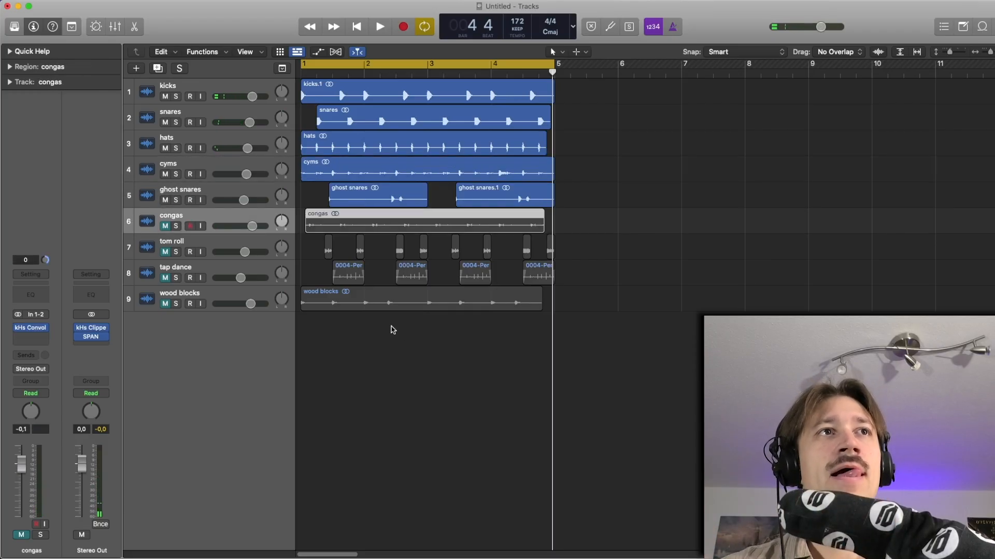
# Select the ghost snares track and play the loop without the congas
pyautogui.press('Up')
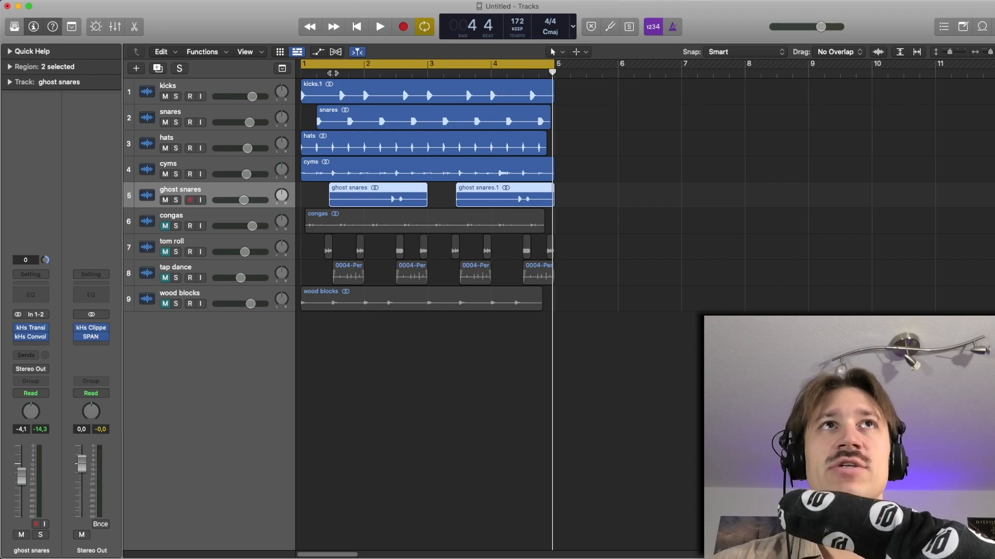
pyautogui.press('space')
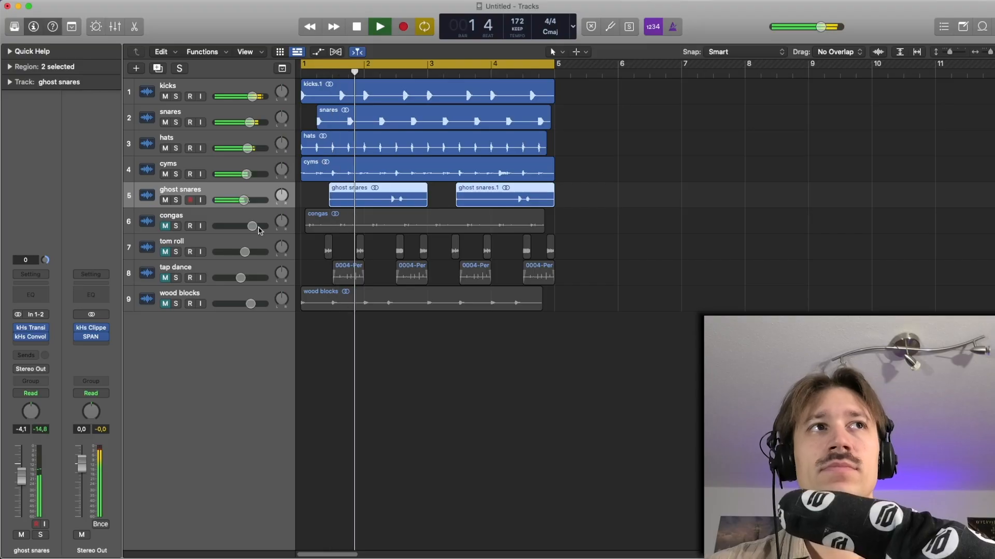
pyautogui.press('space')
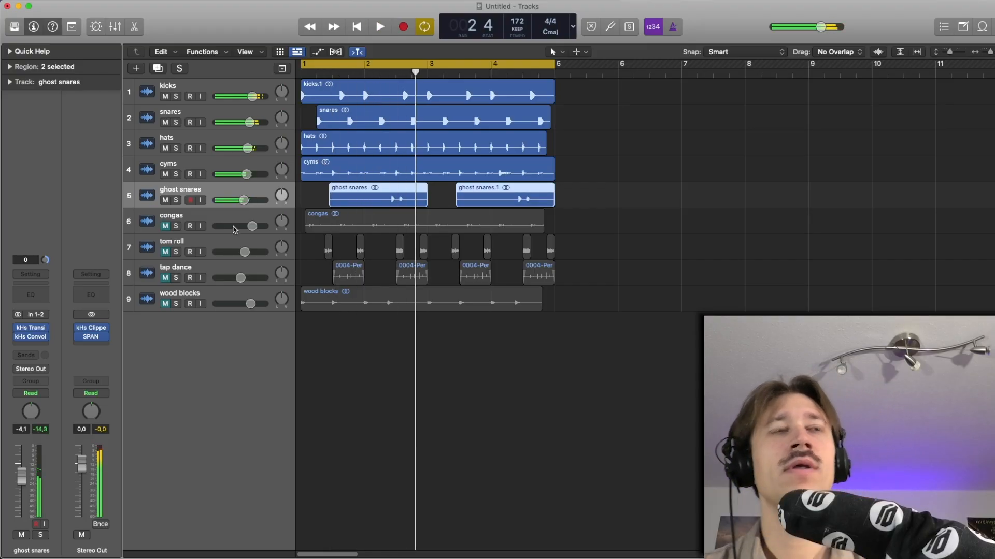
# Unmute the congas track and clear the region selection
pyautogui.click(165, 227)
pyautogui.click(216, 221)
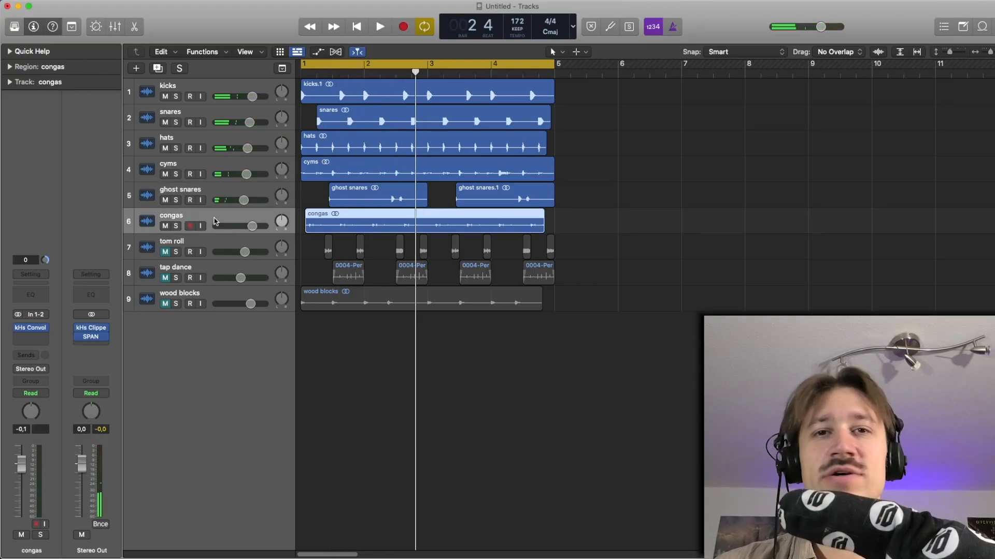
pyautogui.click(314, 249)
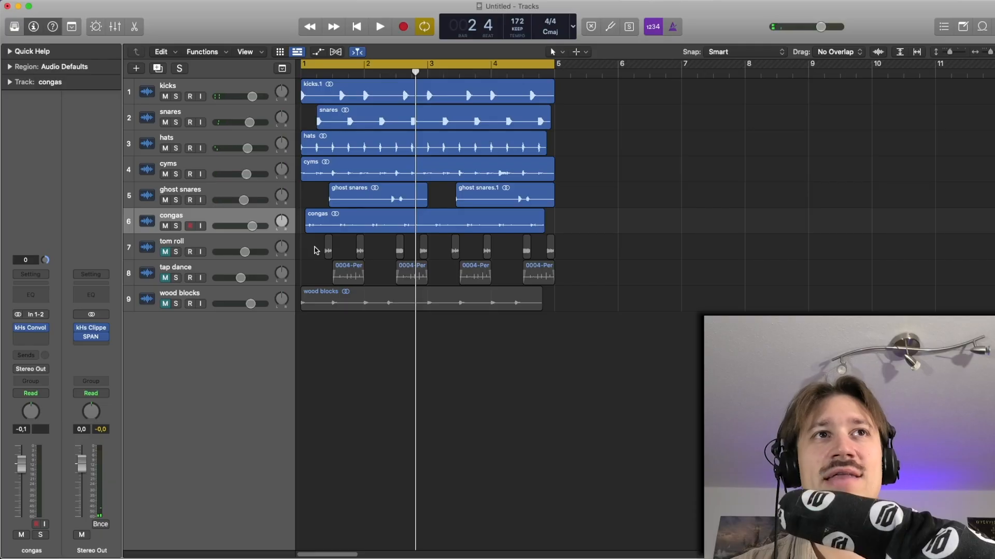
# Solo the congas track and audition its loop on its own
pyautogui.click(176, 227)
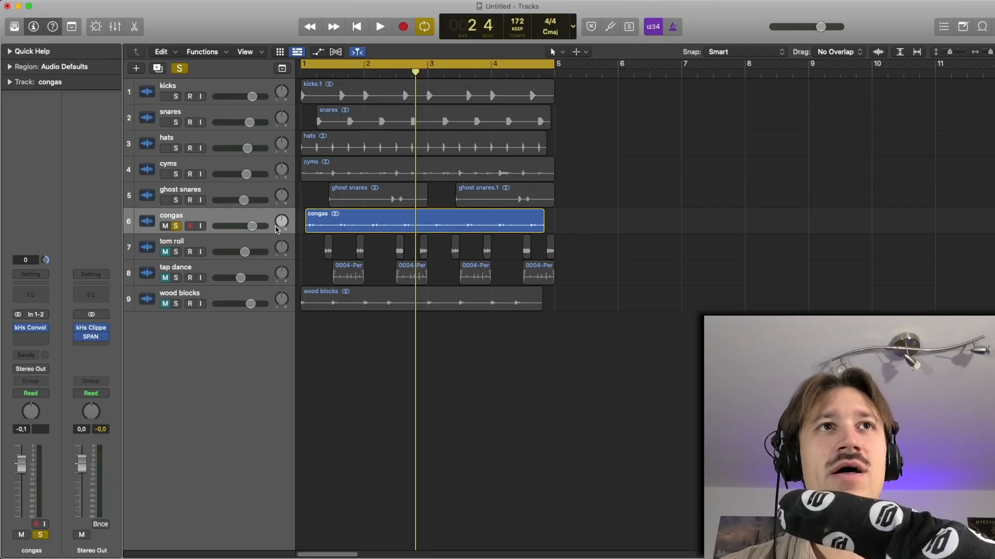
pyautogui.press('space')
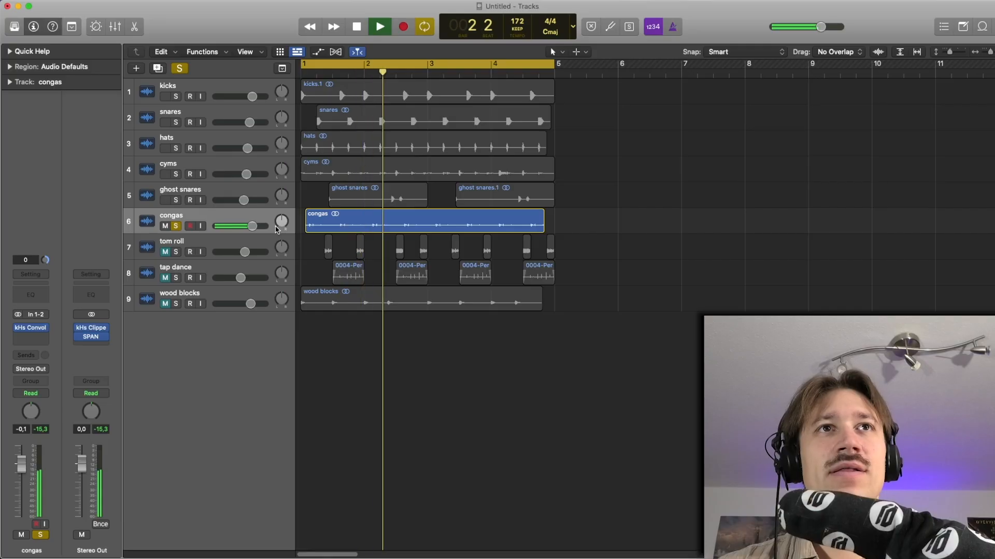
pyautogui.press('space')
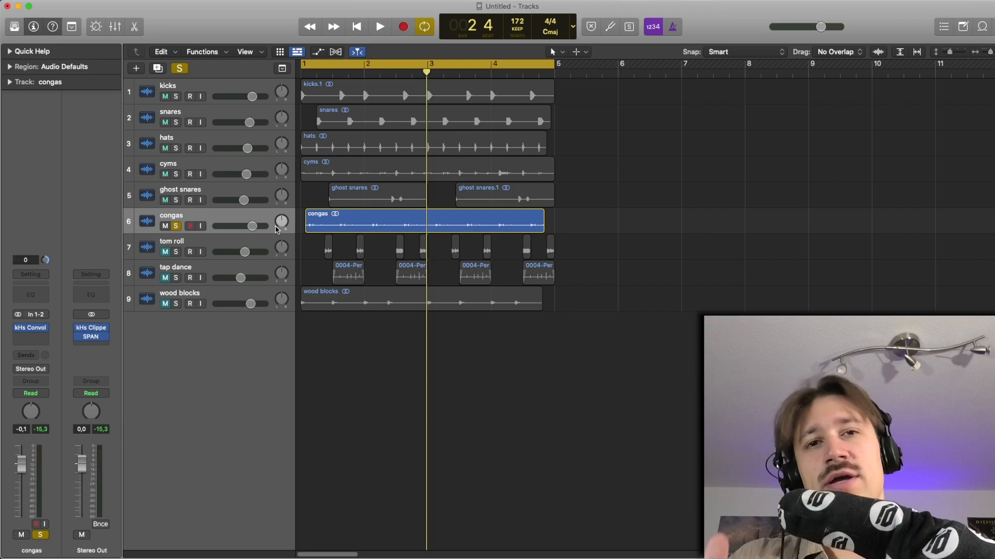
pyautogui.press('space')
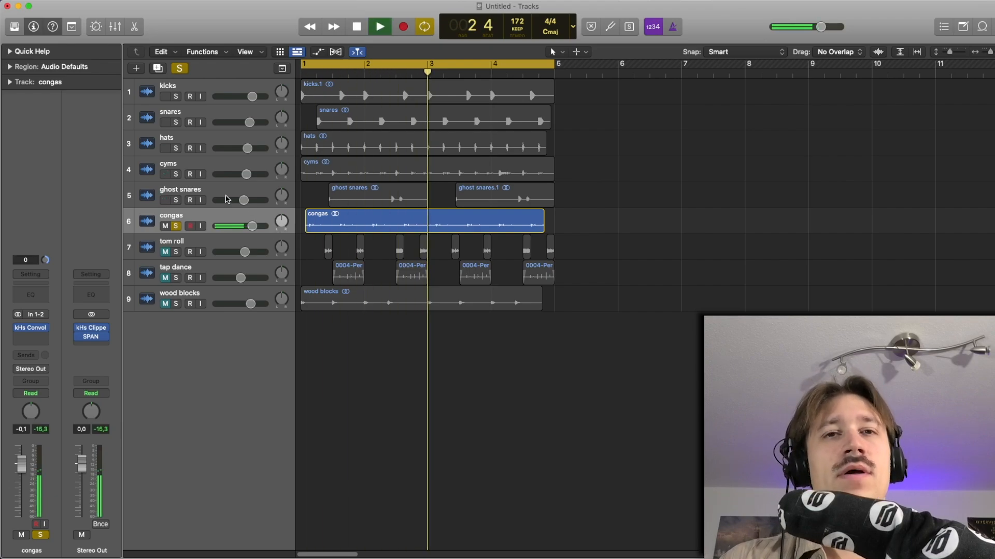
pyautogui.press('space')
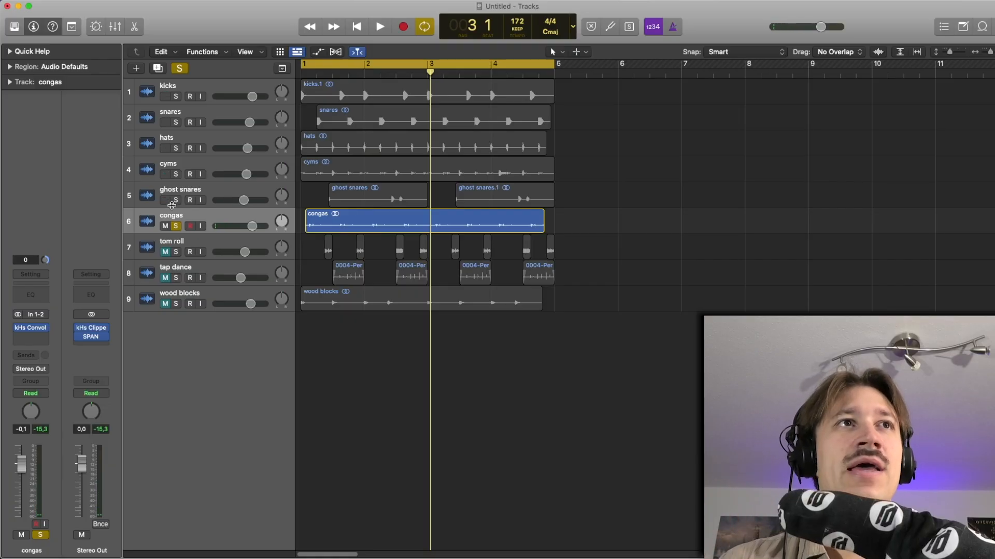
# Add the kicks, snares, hats, cyms and ghost snares to the congas solo and play them together
pyautogui.moveTo(176, 201); pyautogui.dragTo(176, 101)
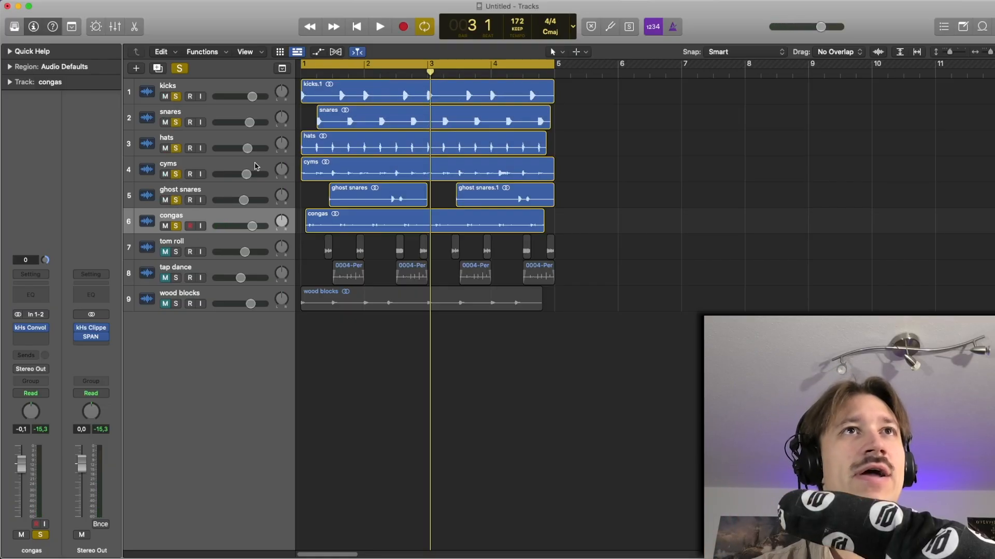
pyautogui.click(335, 224)
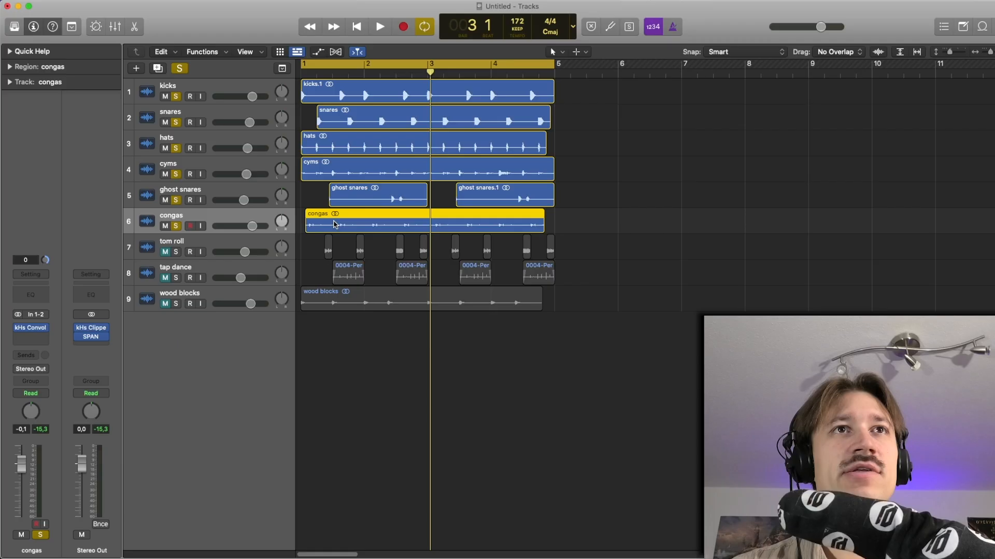
pyautogui.click(306, 183)
pyautogui.click(336, 221)
pyautogui.click(313, 196)
pyautogui.click(317, 229)
pyautogui.press('space')
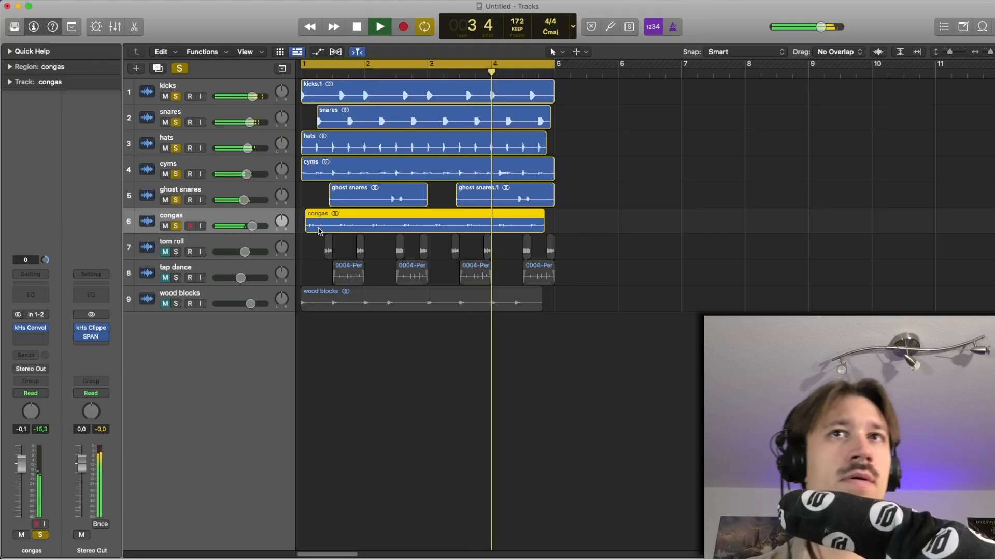
pyautogui.press('space')
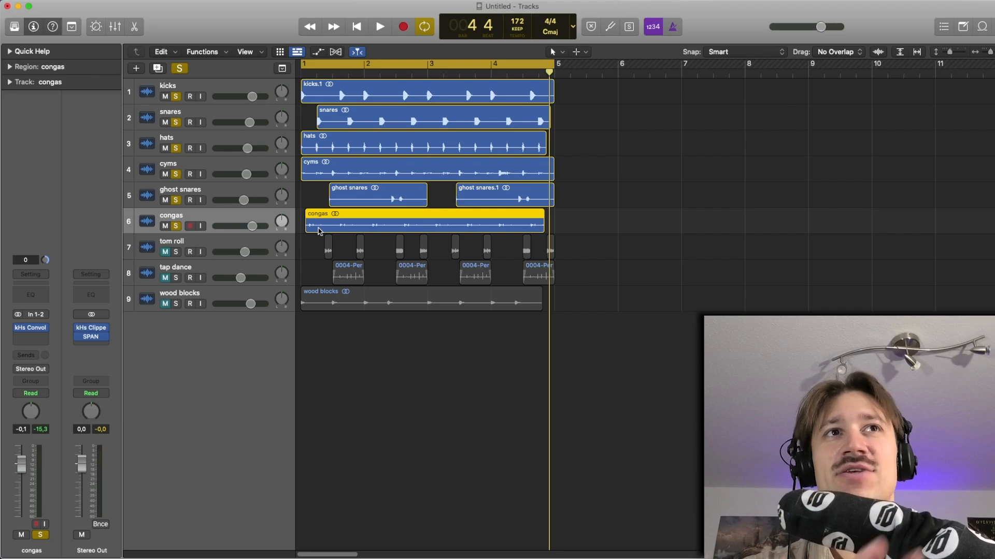
pyautogui.press('space')
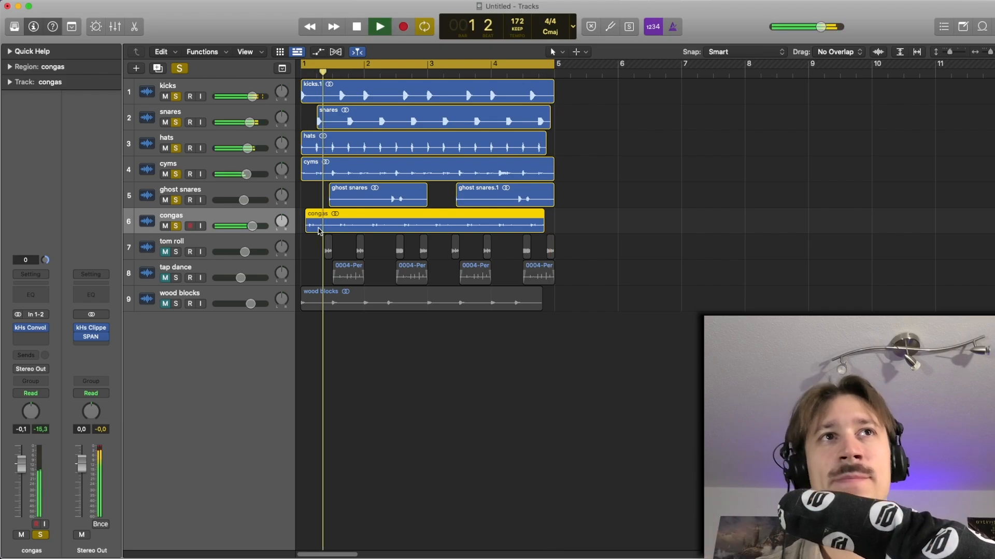
# Isolate the congas in solo again and examine their frequency spectrum in SPAN on the stereo output during playback
pyautogui.moveTo(171, 199); pyautogui.dragTo(174, 96)
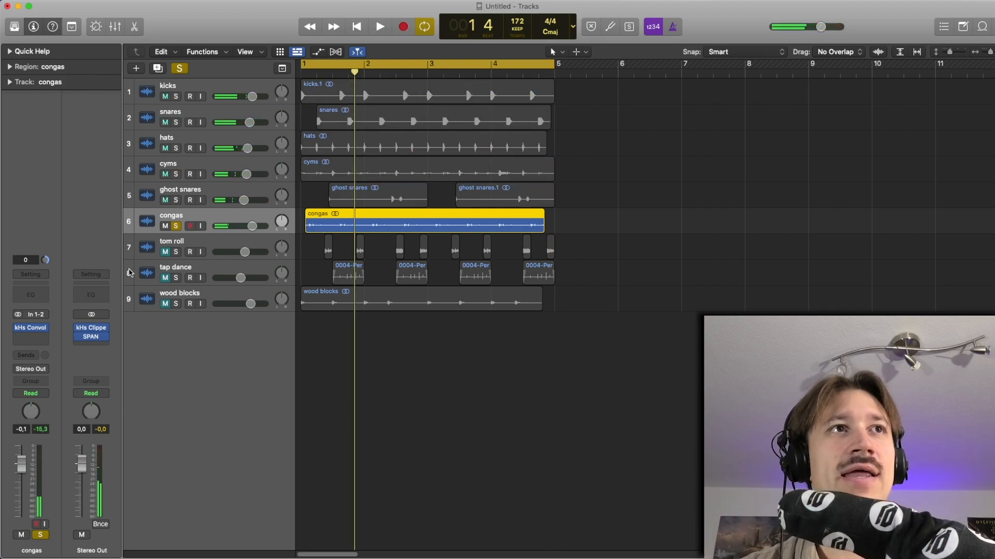
pyautogui.click(89, 337)
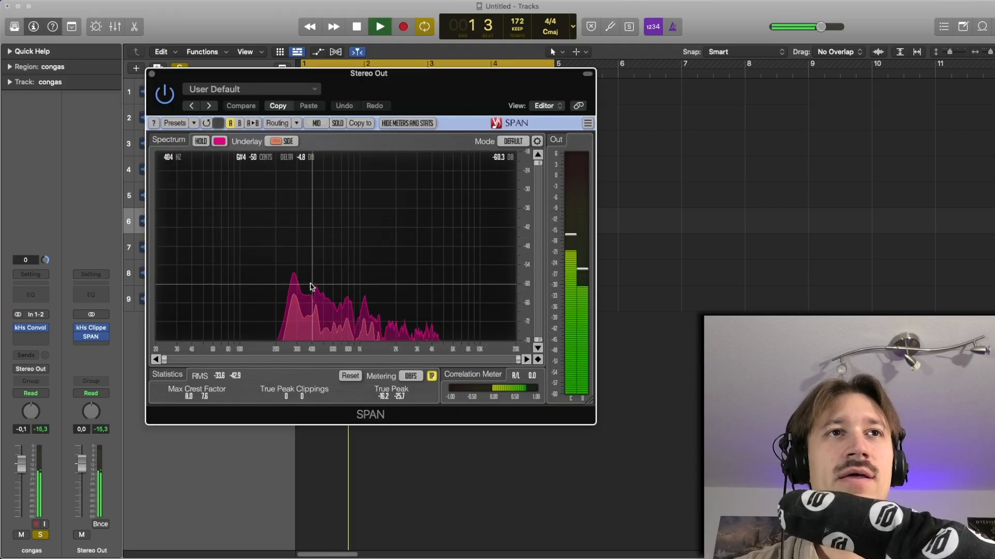
pyautogui.press('space')
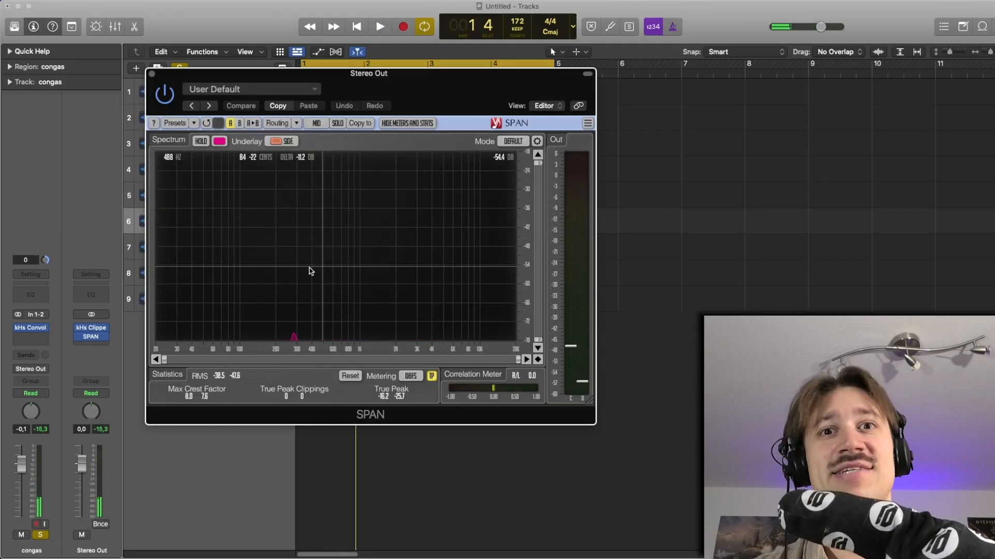
pyautogui.press('space')
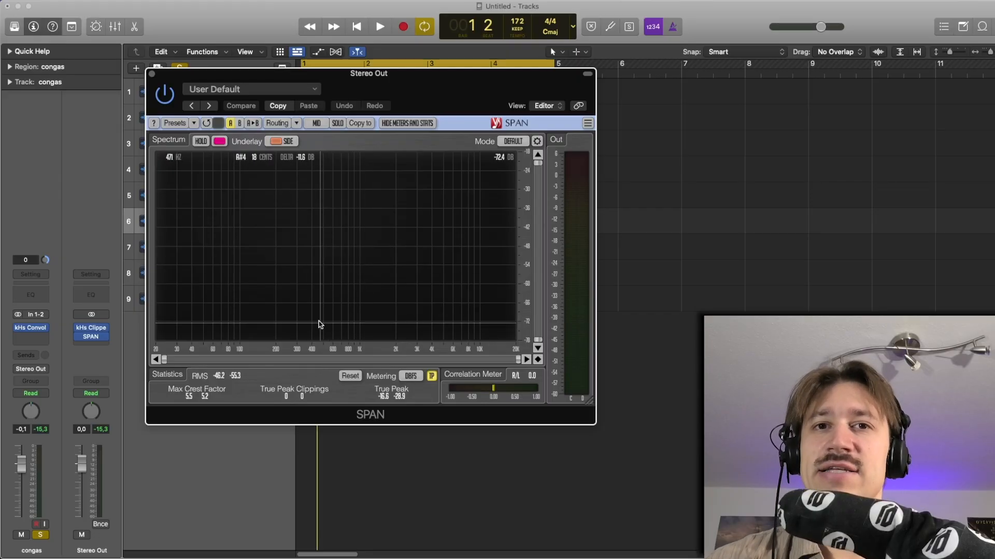
pyautogui.press('space')
pyautogui.press('space')
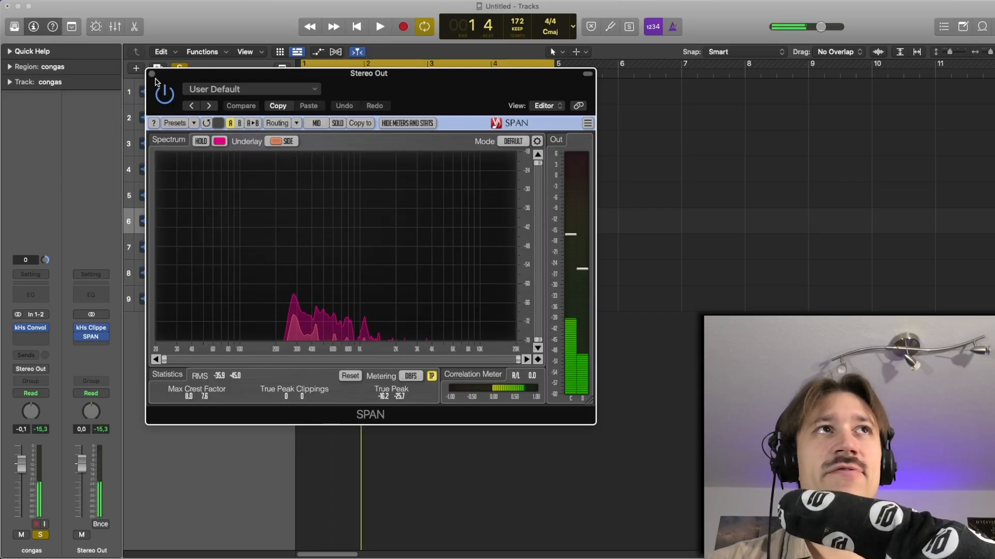
pyautogui.click(152, 74)
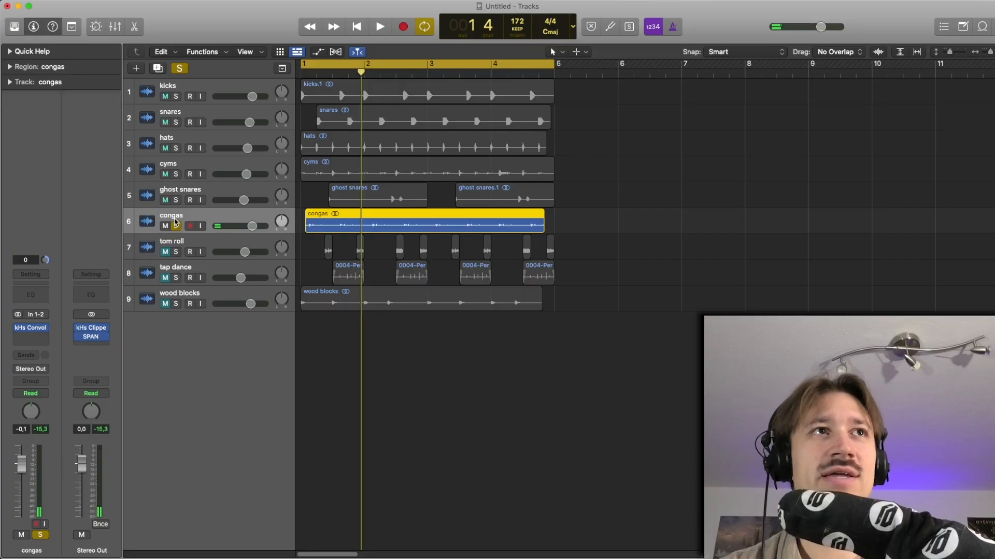
# Take the congas out of solo and play the loop with them in the full mix
pyautogui.click(176, 226)
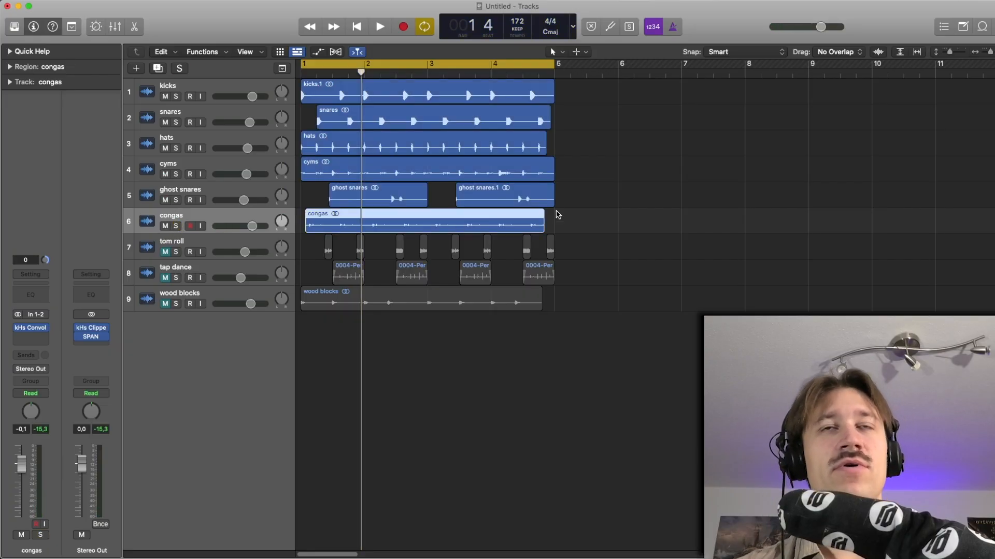
pyautogui.press('space')
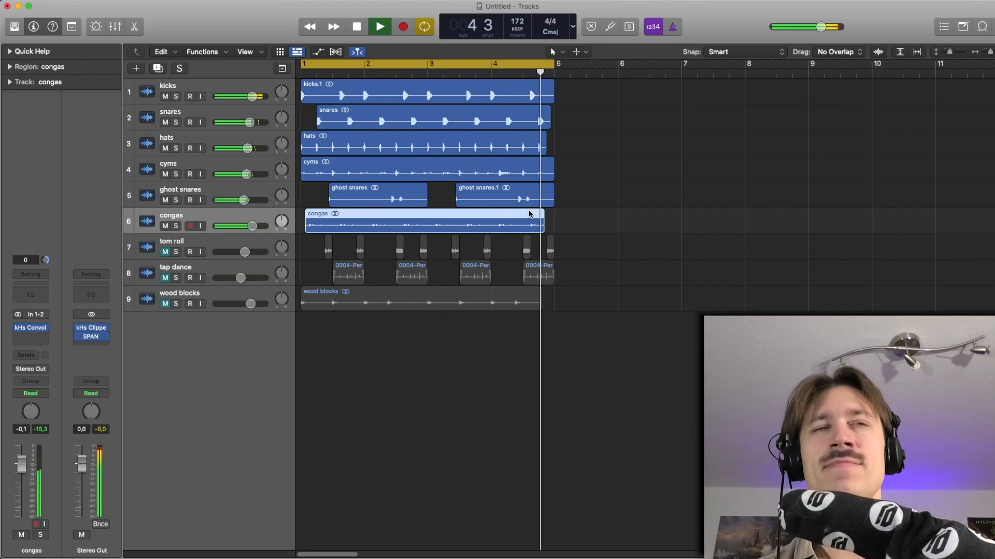
pyautogui.press('space')
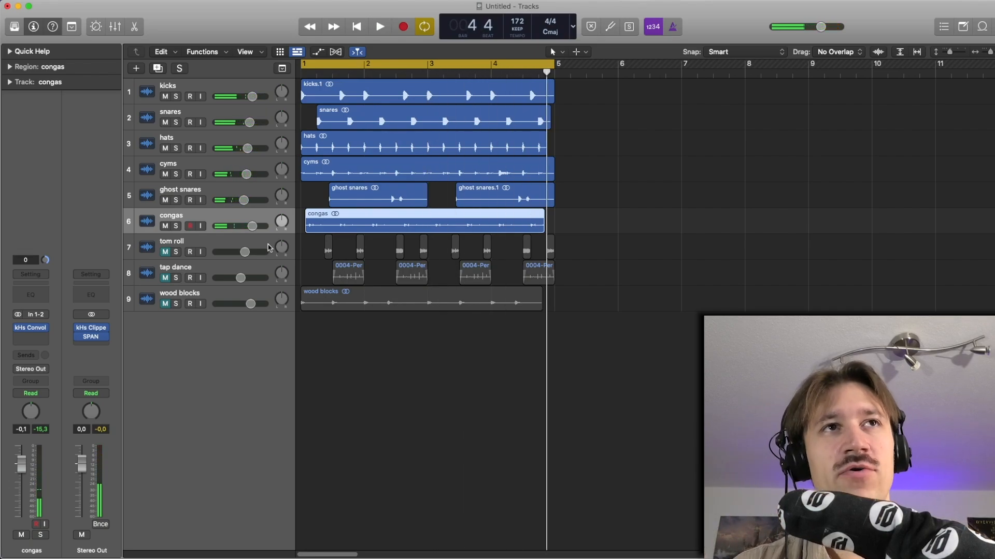
# Solo the tom roll and congas tracks together and play the loop
pyautogui.click(176, 252)
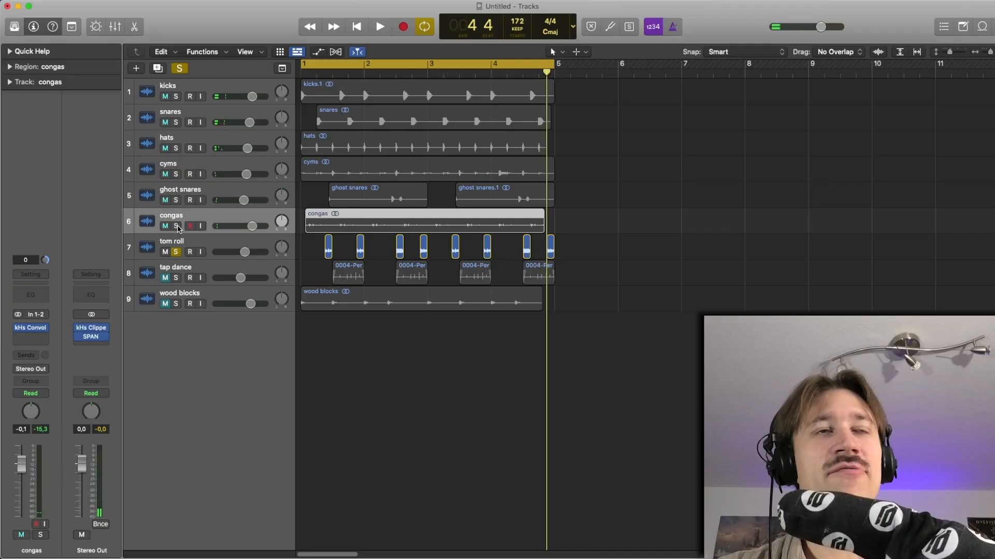
pyautogui.click(176, 225)
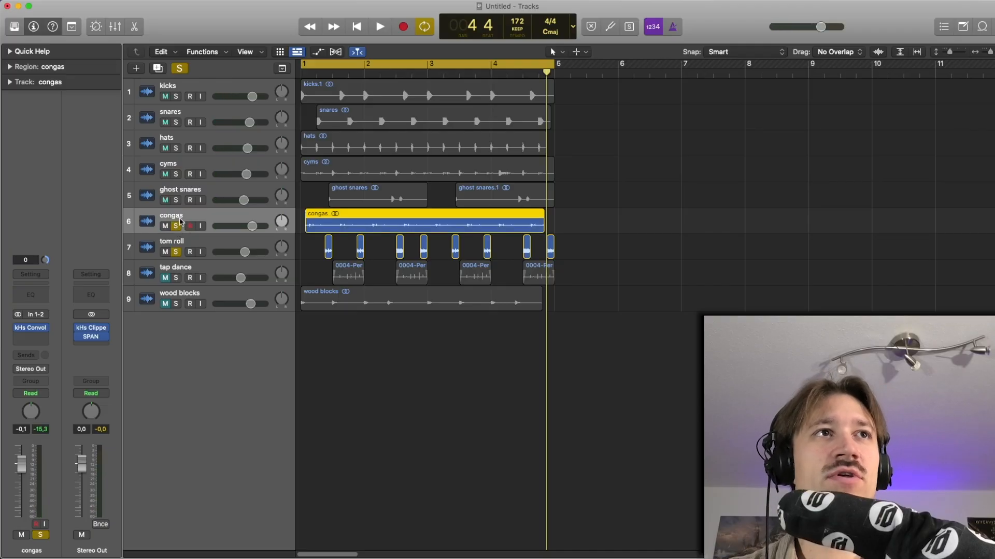
pyautogui.click(304, 204)
pyautogui.press('space')
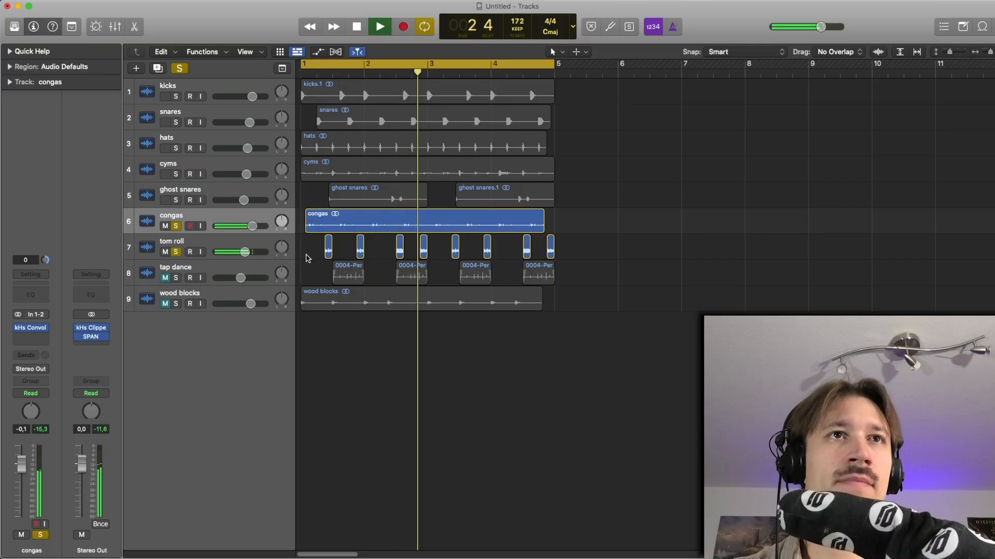
# Select all eight tom roll regions and set their fade in to 6 and fade out to 10
pyautogui.moveTo(306, 252); pyautogui.dragTo(582, 252)
pyautogui.press('space')
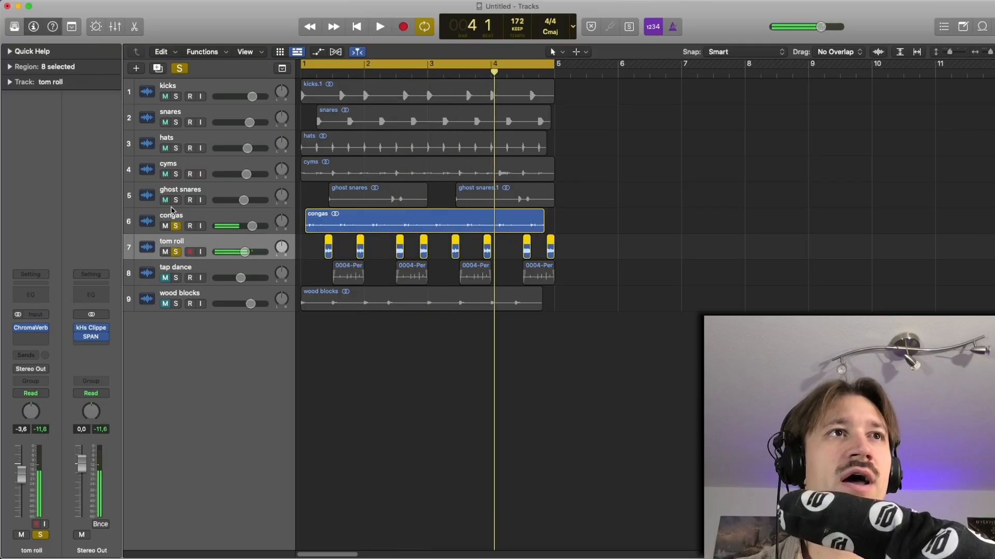
pyautogui.click(10, 67)
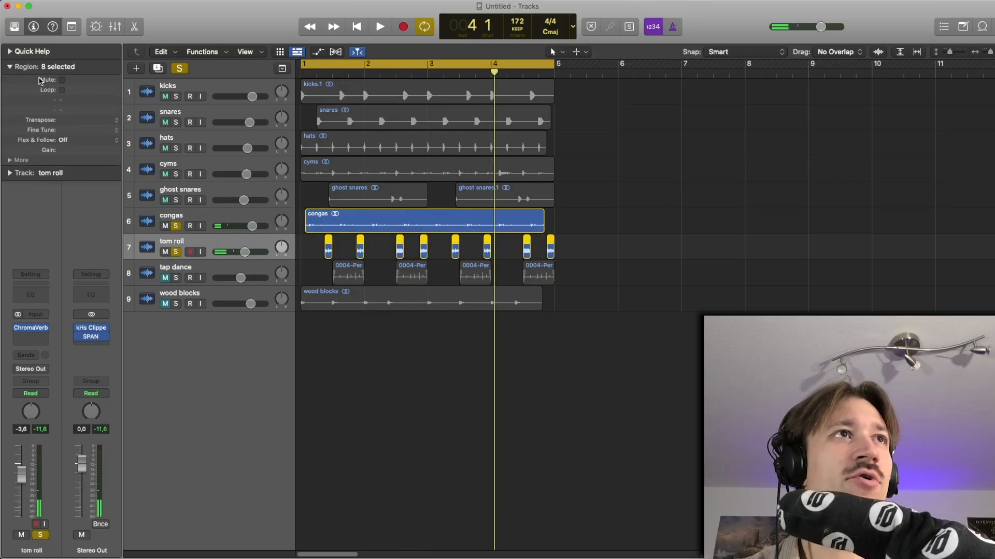
pyautogui.click(24, 159)
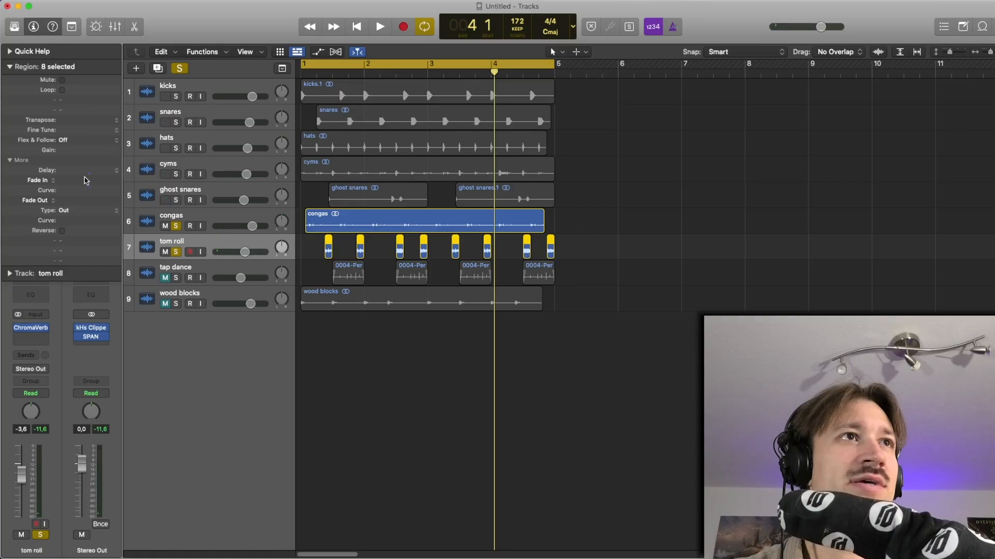
pyautogui.moveTo(89, 199); pyautogui.dragTo(89, 187)
# Audition the faded tom roll with the congas and collapse the region parameters and Quick Help
pyautogui.press('space')
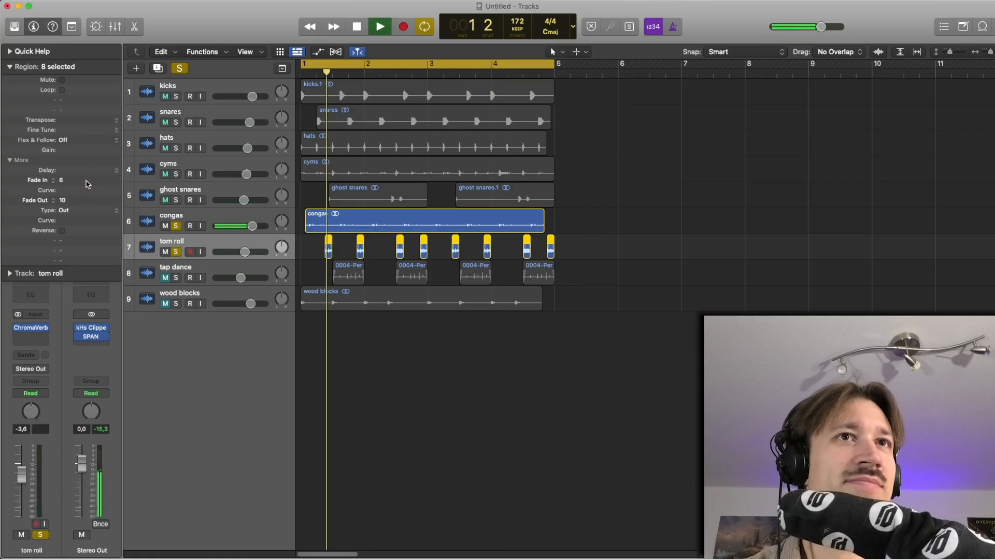
pyautogui.click(9, 160)
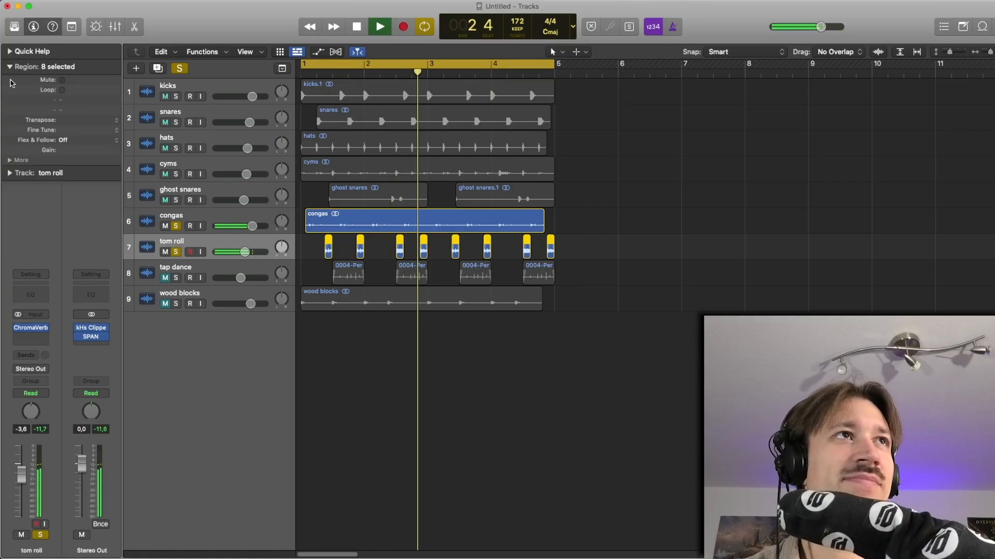
pyautogui.click(10, 67)
pyautogui.click(10, 51)
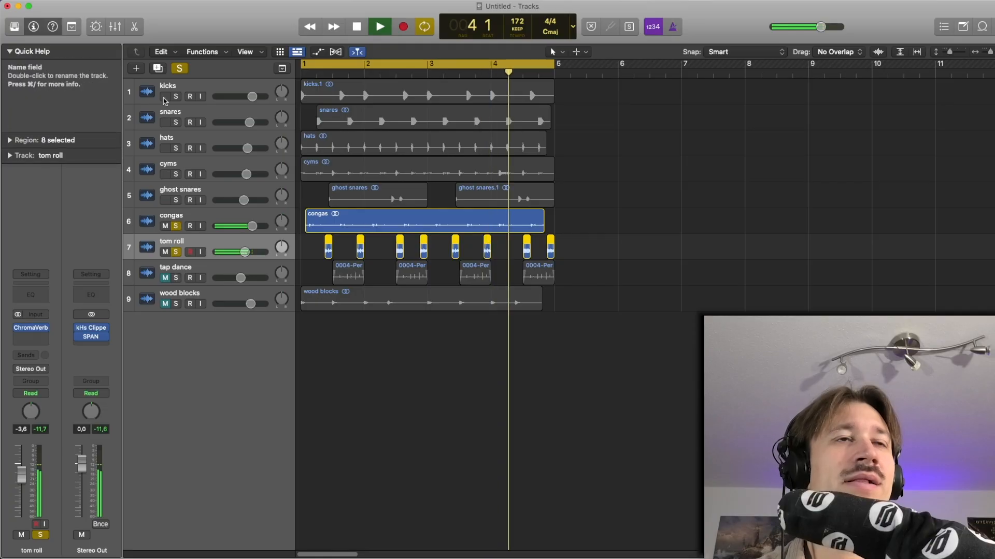
pyautogui.click(9, 51)
pyautogui.press('space')
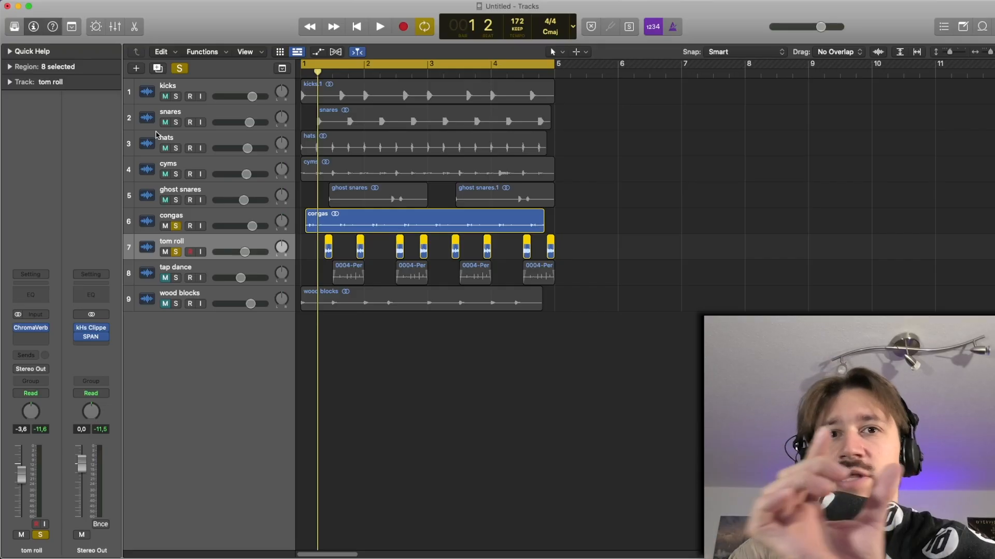
pyautogui.press('super+Right')
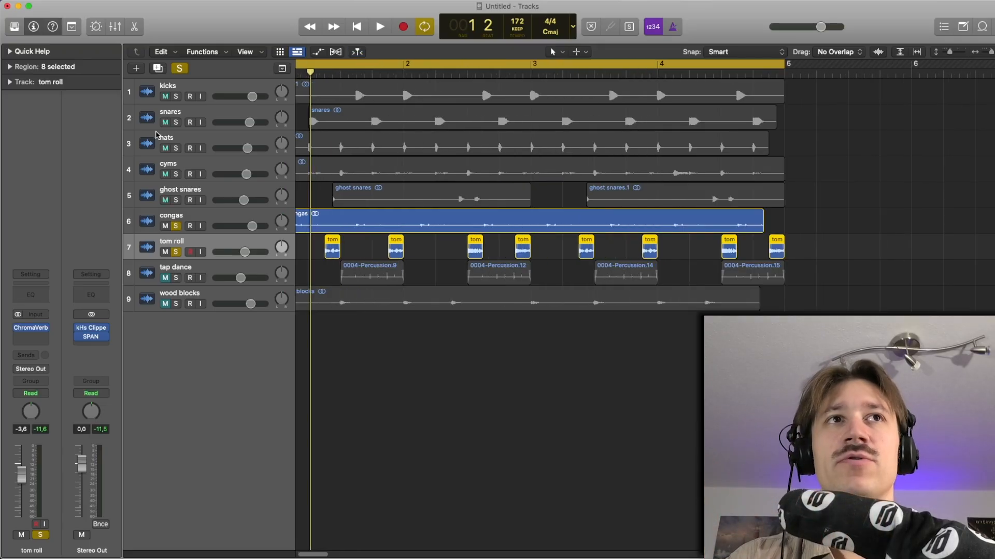
# Deselect the tom roll regions and play the loop with only the congas and tom roll soloed
pyautogui.hscroll(-2, 162, 135)
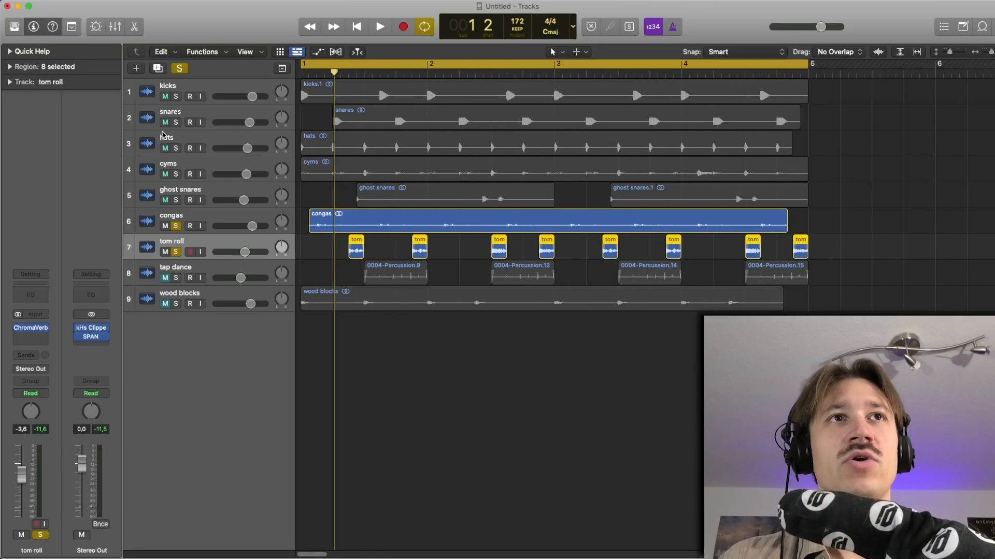
pyautogui.click(321, 267)
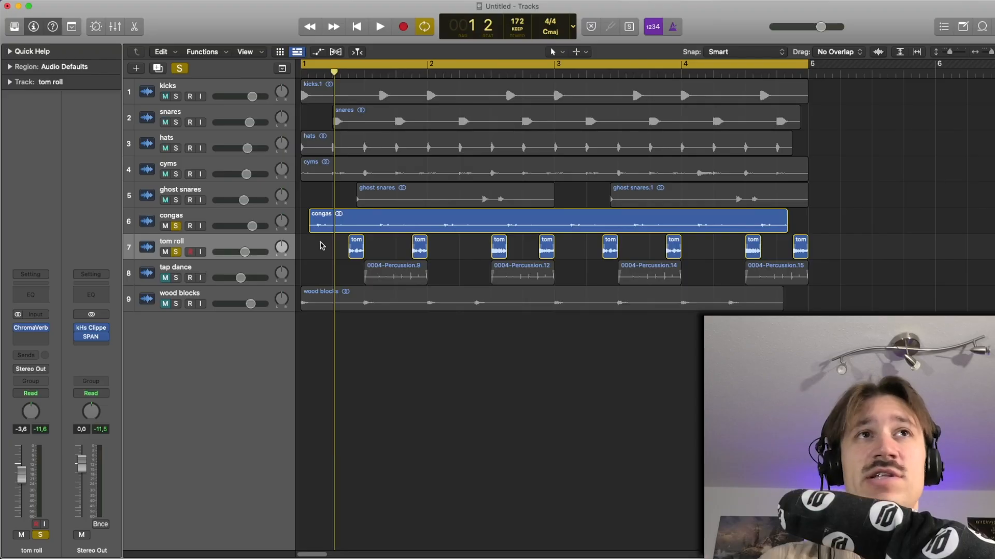
pyautogui.press('space')
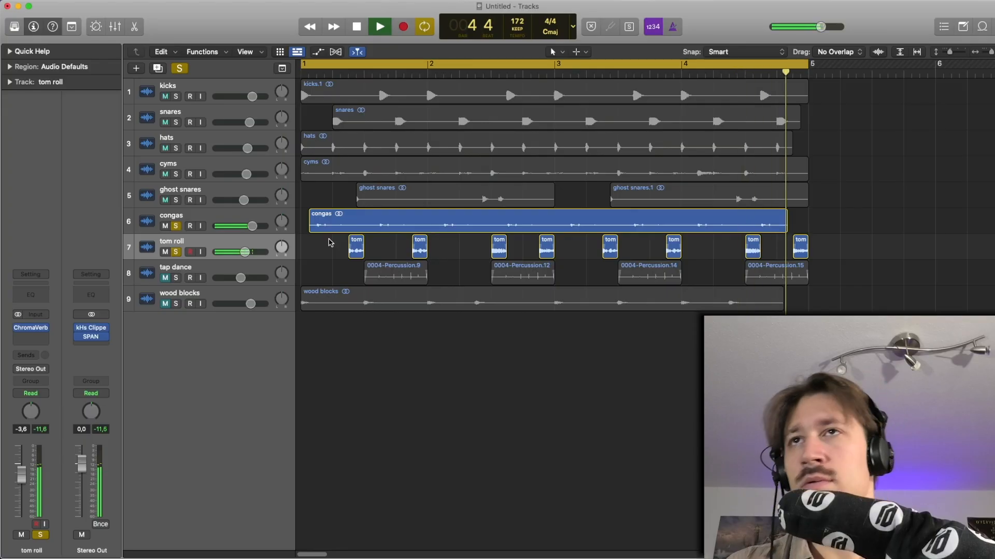
pyautogui.press('space')
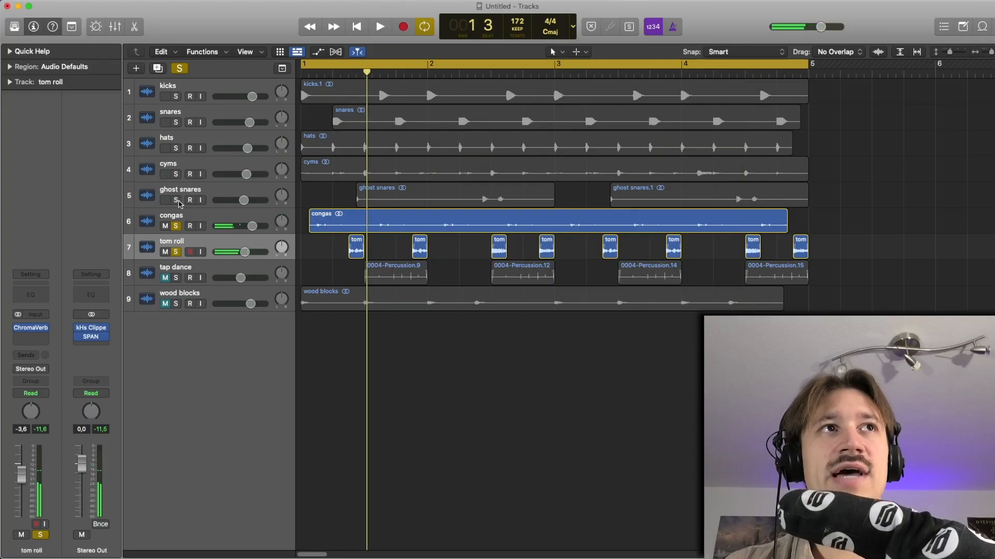
# Add the ghost snares, cyms, hats, snares and kicks to the solo group and play the loop, selecting the ghost snares track
pyautogui.moveTo(176, 200); pyautogui.dragTo(176, 94)
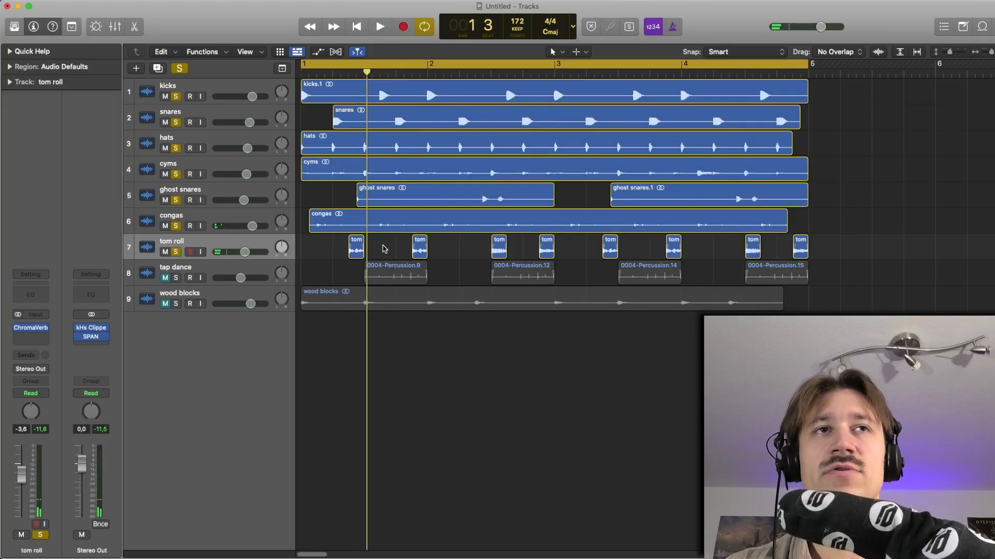
pyautogui.press('space')
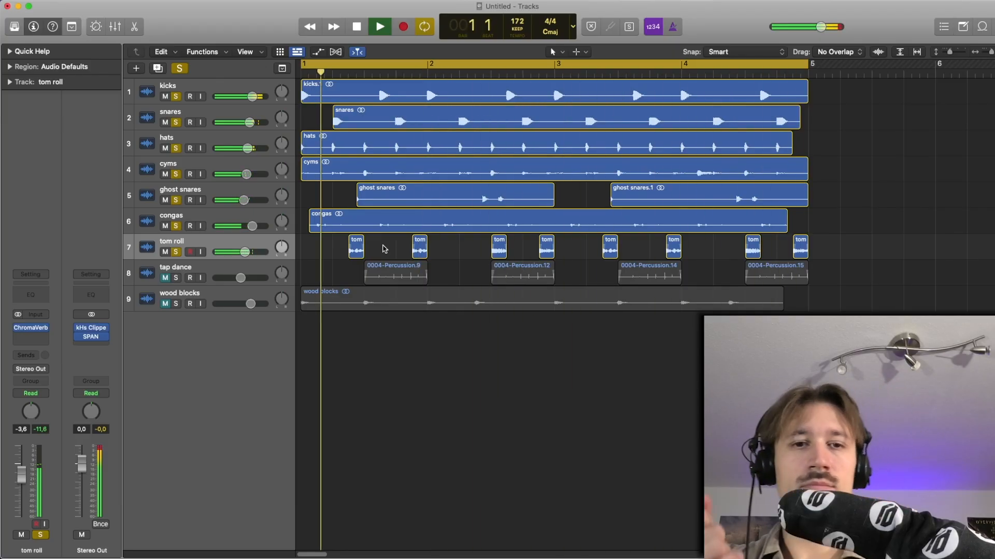
pyautogui.press('Up')
pyautogui.press('Up')
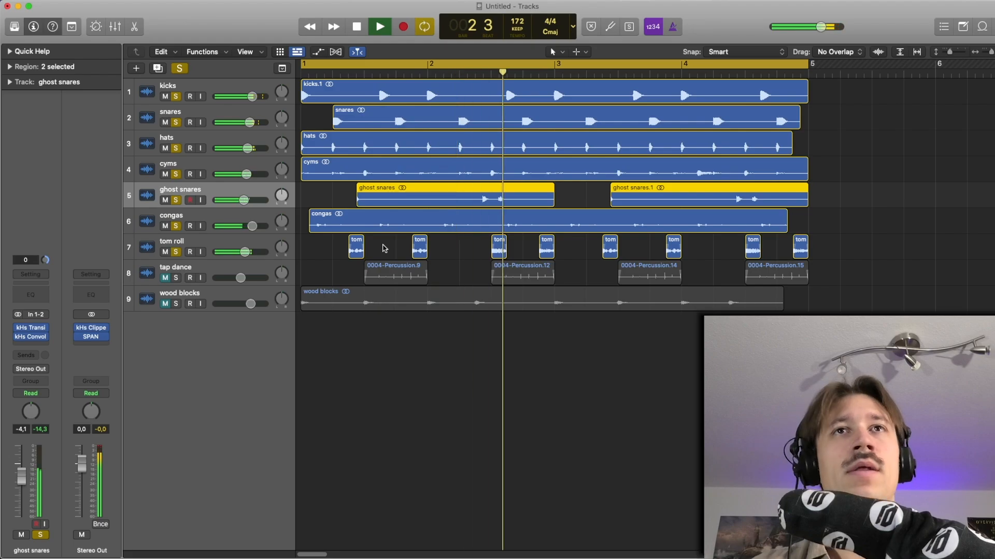
pyautogui.press('space')
# Unsolo the cyms, hats, snares and kicks, and check the remaining percussion's spectrum in SPAN on the Stereo Out during playback
pyautogui.moveTo(177, 174); pyautogui.dragTo(184, 94)
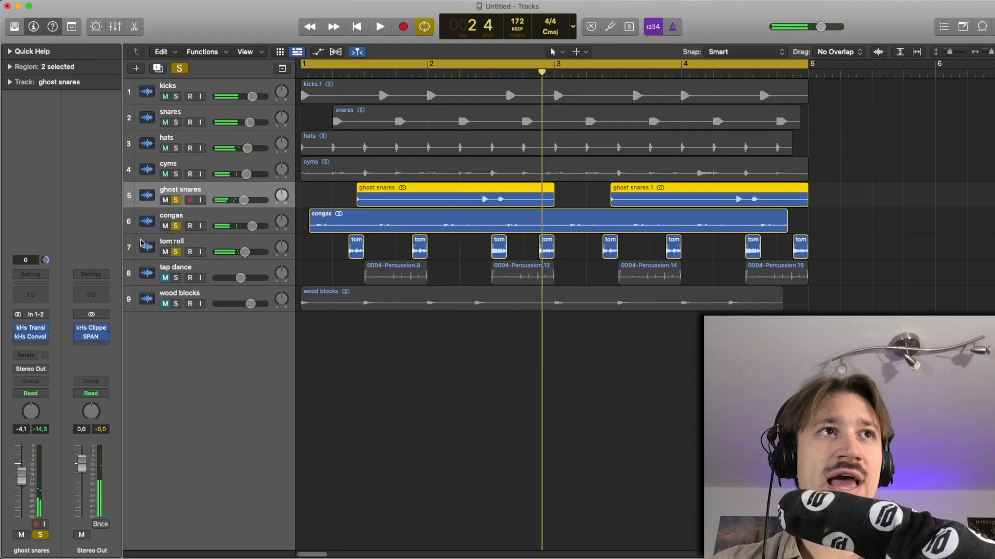
pyautogui.click(97, 343)
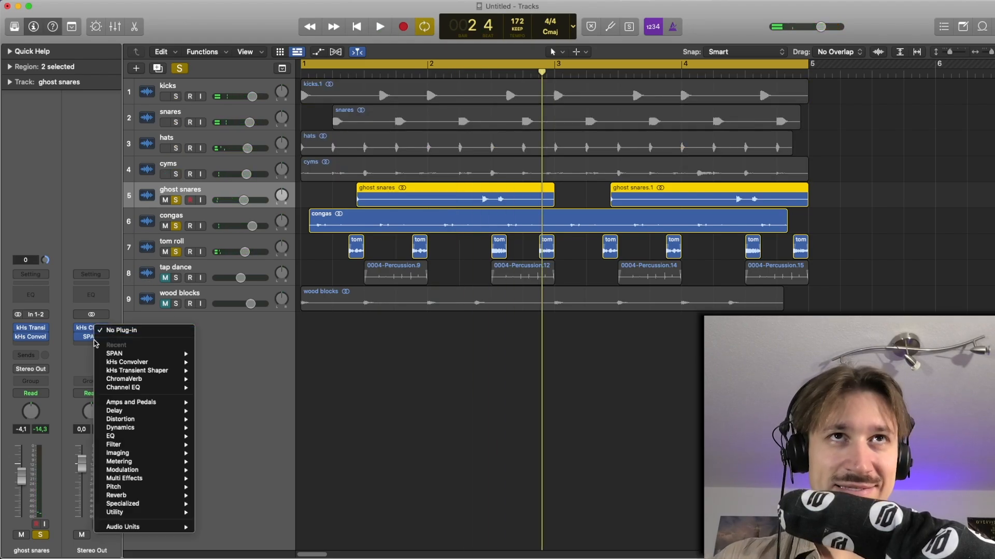
pyautogui.click(93, 339)
pyautogui.click(92, 337)
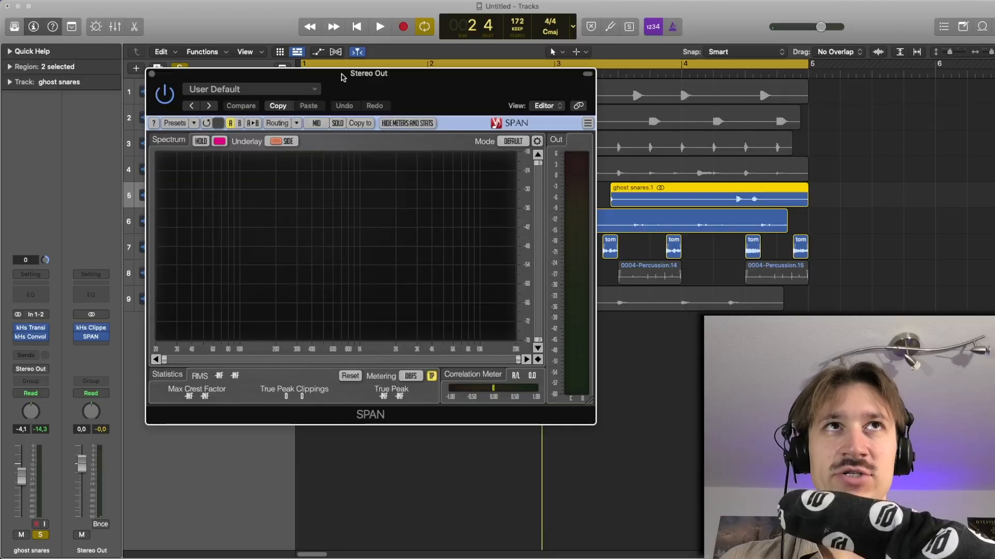
pyautogui.moveTo(343, 76); pyautogui.dragTo(299, 38)
pyautogui.press('space')
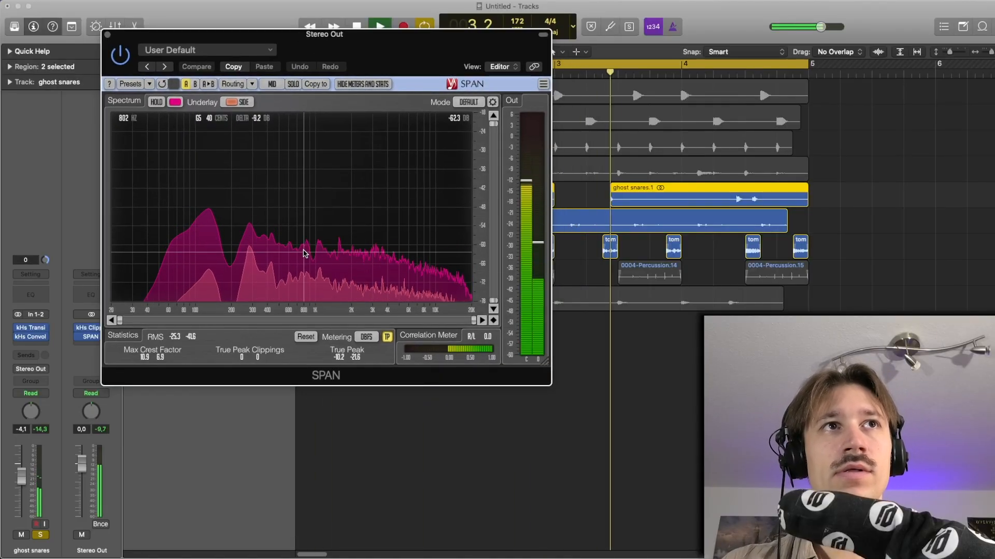
pyautogui.press('space')
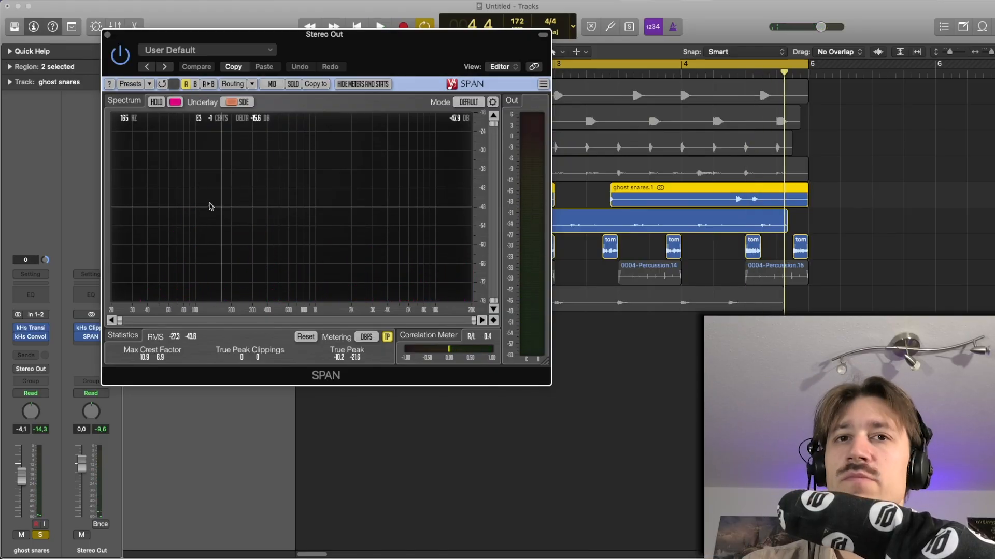
pyautogui.click(108, 35)
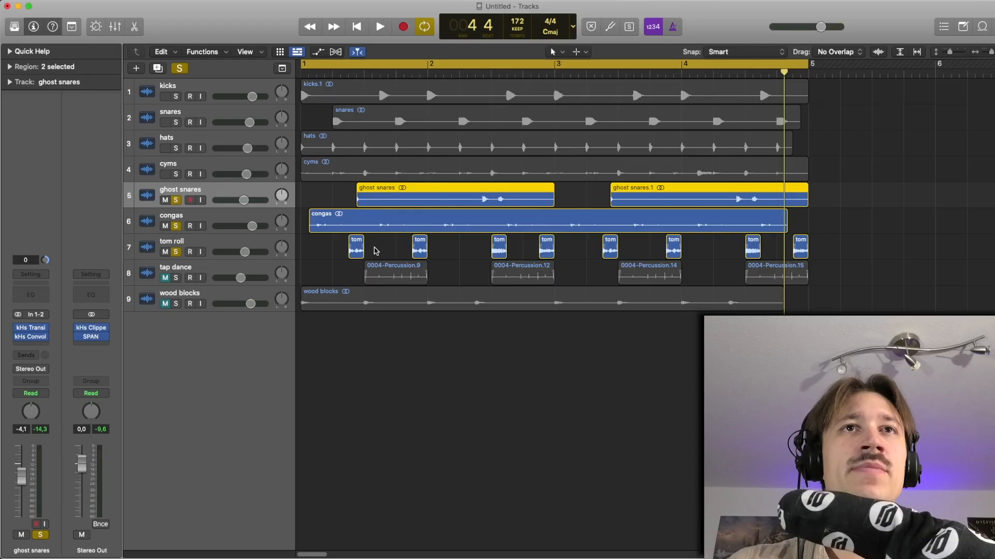
# Solo the tap dance track and take the tom roll, congas and ghost snares out of solo
pyautogui.click(313, 272)
pyautogui.click(194, 269)
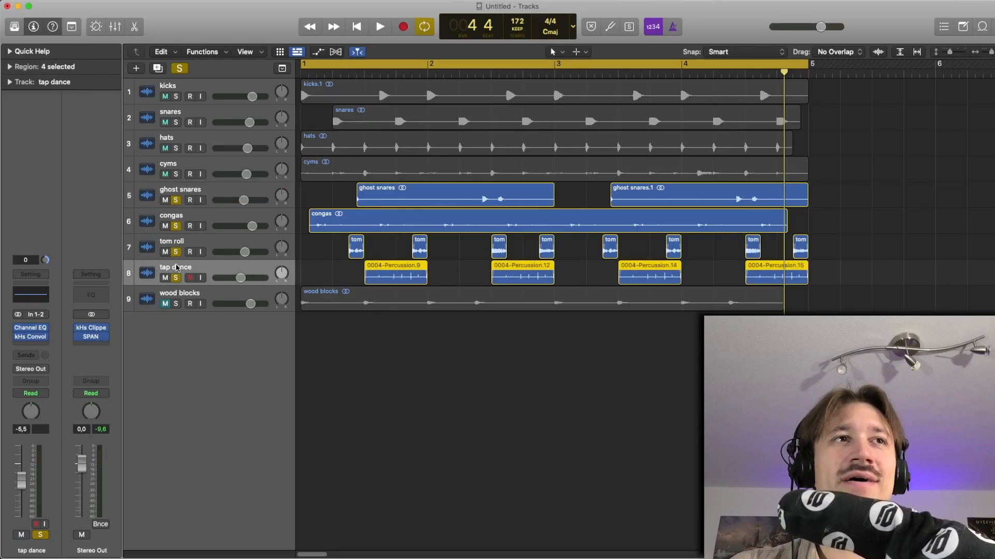
pyautogui.moveTo(177, 256); pyautogui.dragTo(180, 202)
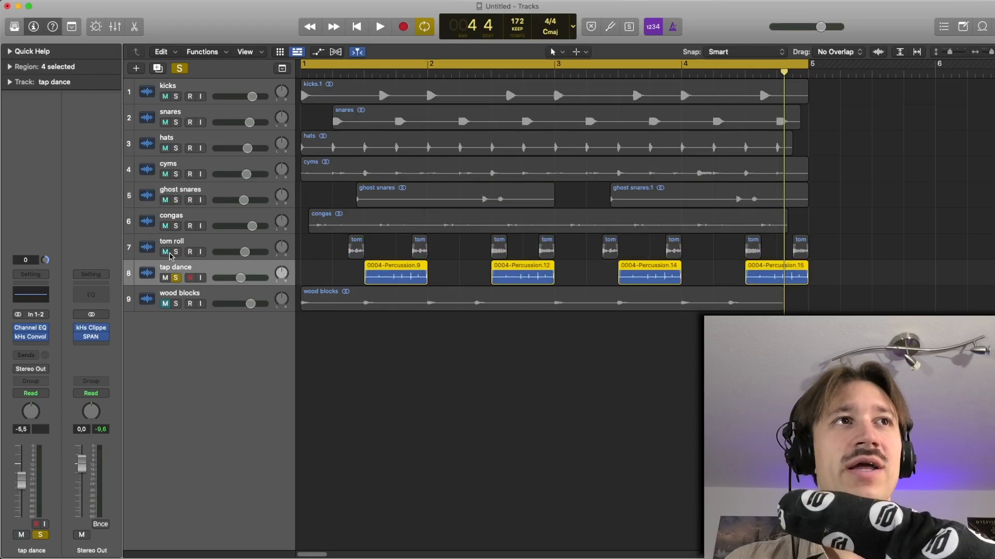
pyautogui.click(339, 297)
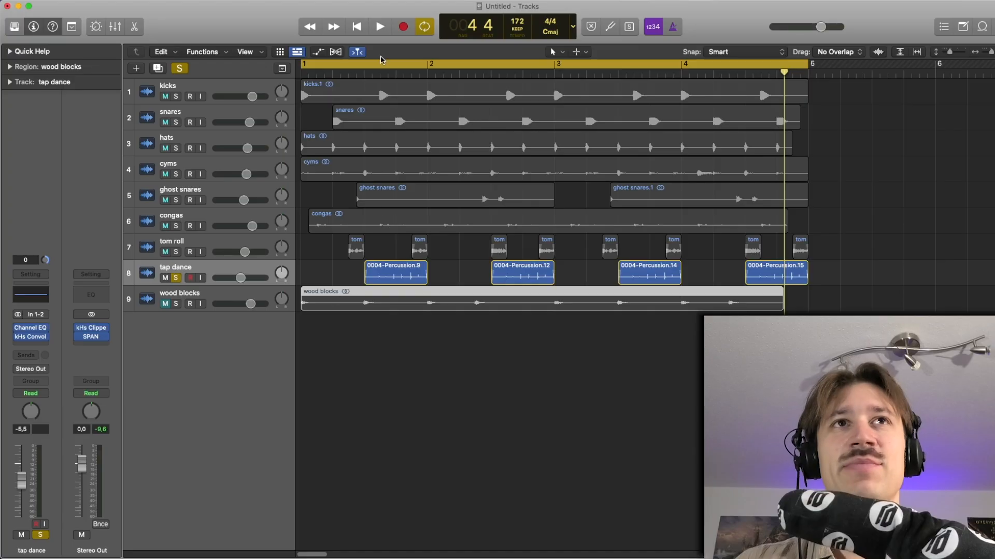
# Cycle playback from bar 1 beat 3 to about bar 2 beat 2 around the first tap dance region, audition it, and switch cycling off
pyautogui.moveTo(376, 62); pyautogui.dragTo(463, 63)
pyautogui.press('space')
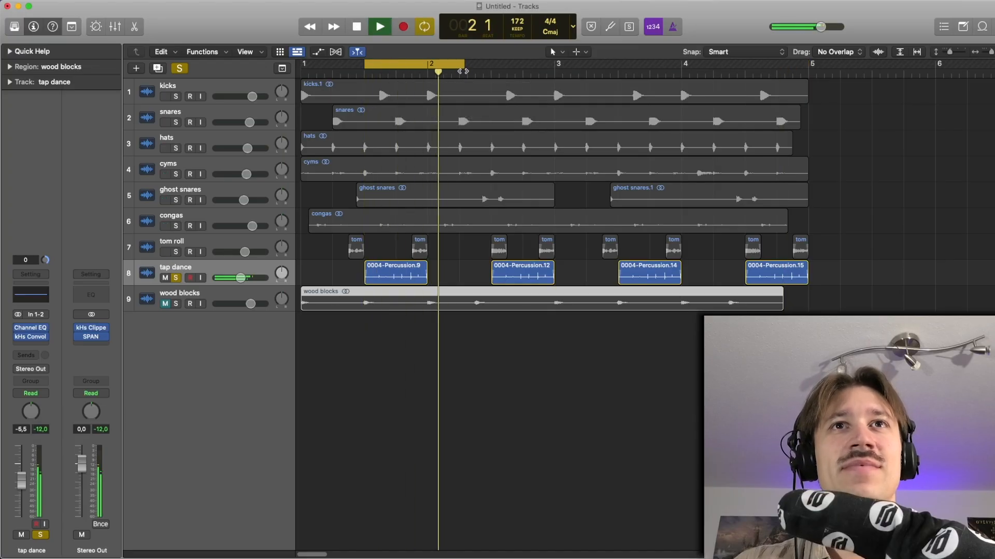
pyautogui.click(402, 64)
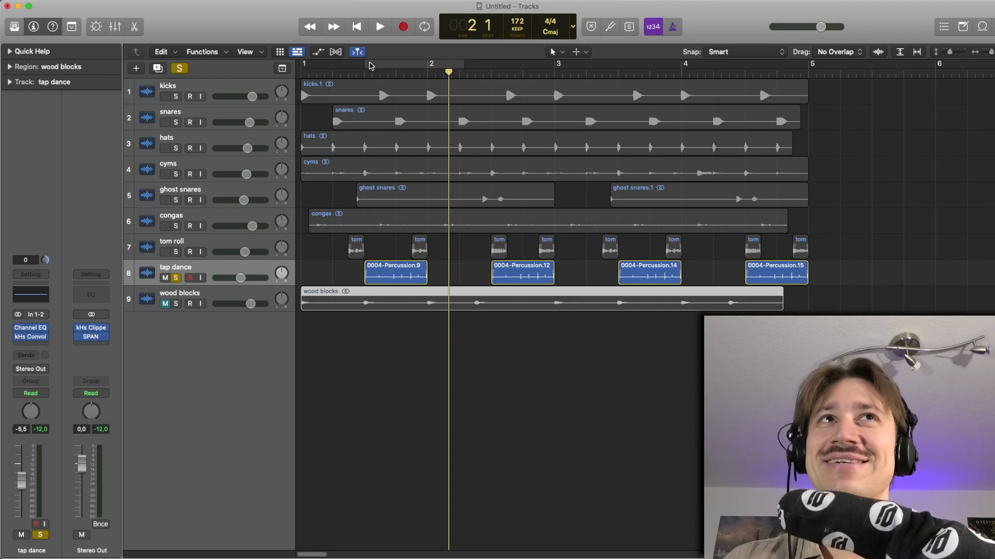
# Set the cycle range from the first tap dance region to bar 5 and audition the soloed tap dance track
pyautogui.moveTo(364, 64); pyautogui.dragTo(807, 119)
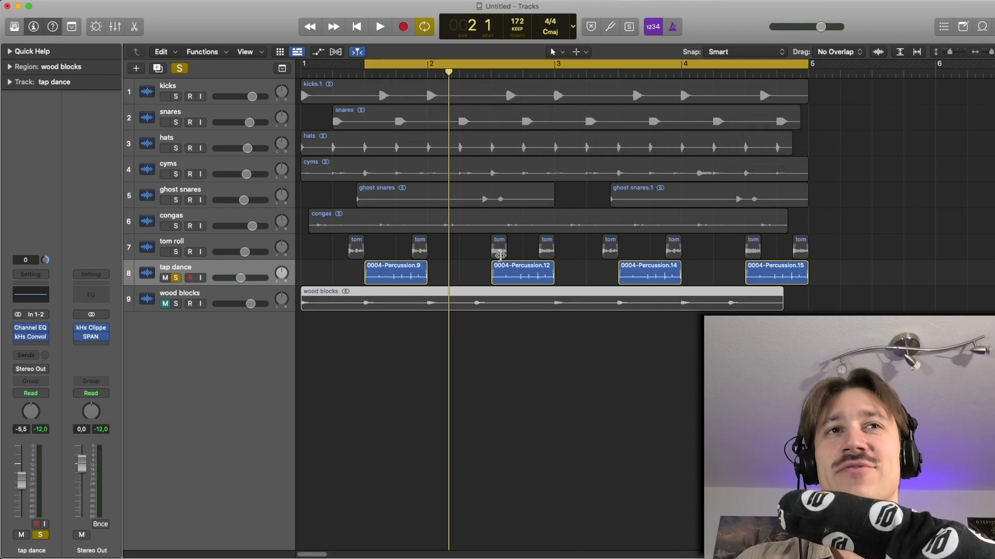
pyautogui.click(462, 271)
pyautogui.press('space')
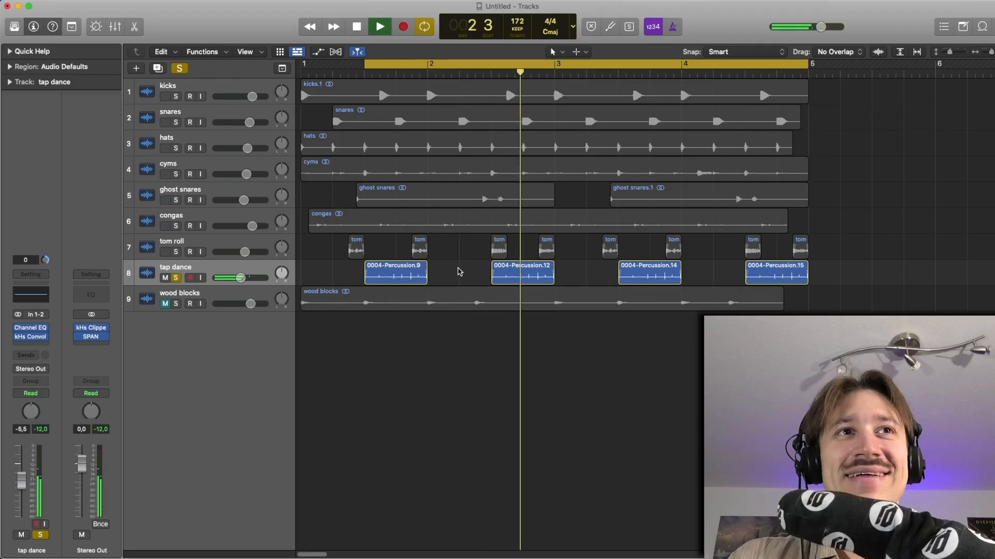
pyautogui.press('space')
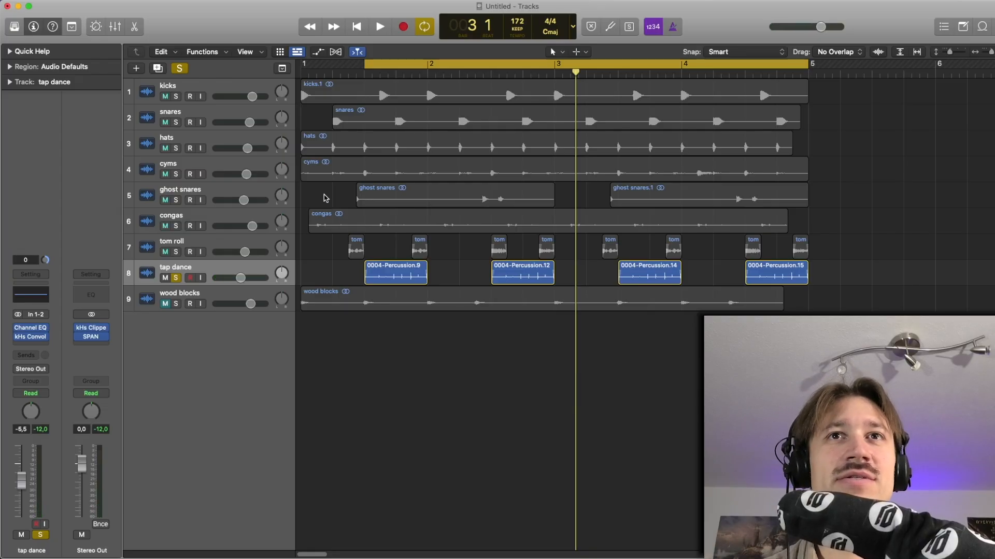
pyautogui.press('space')
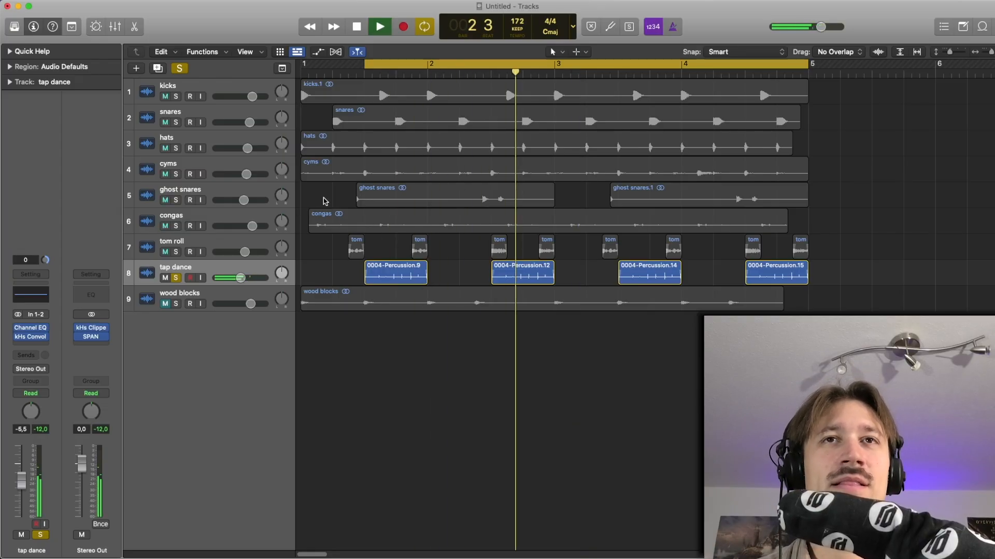
pyautogui.press('space')
# Examine the soloed tap dance's frequency spectrum in SPAN on the Stereo Out during playback, and close the analyzer
pyautogui.press('space')
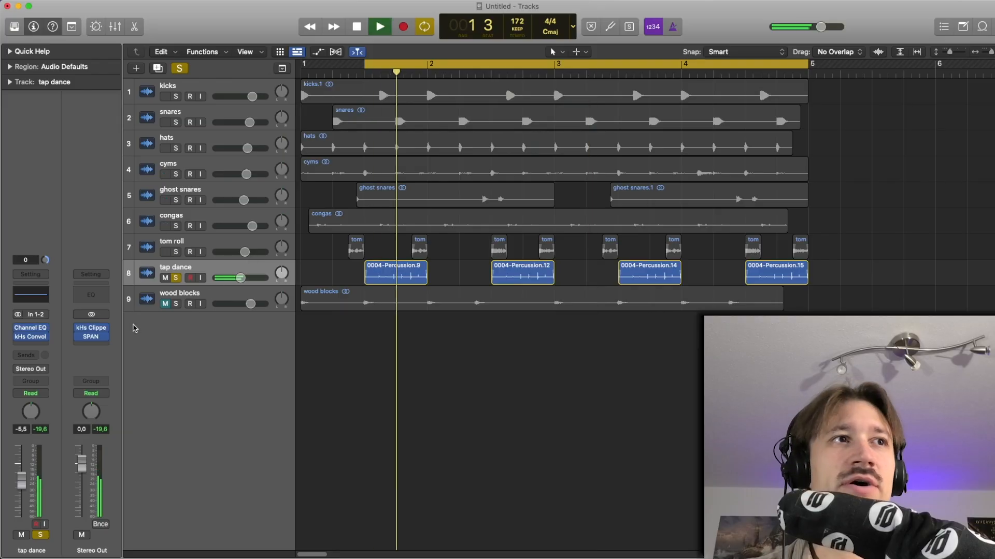
pyautogui.click(91, 337)
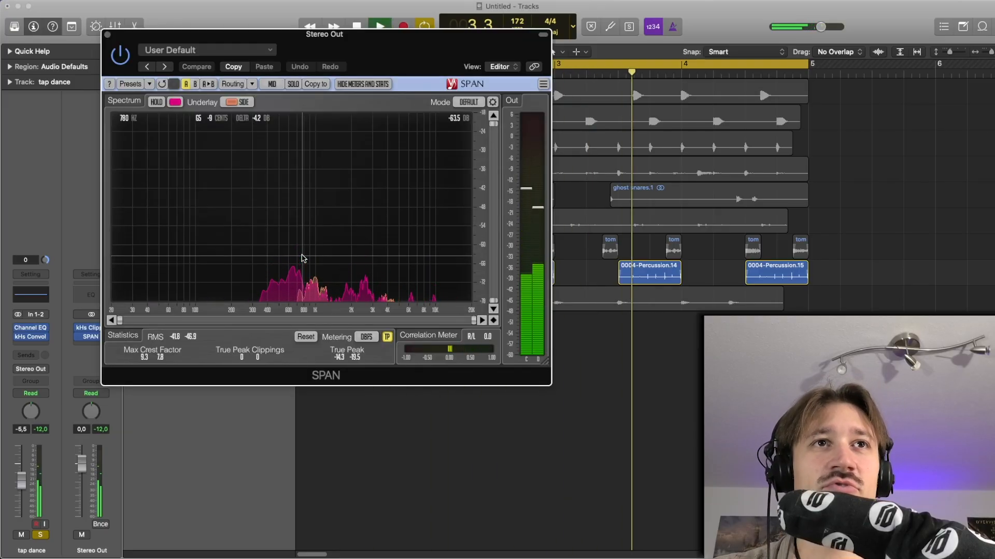
pyautogui.press('space')
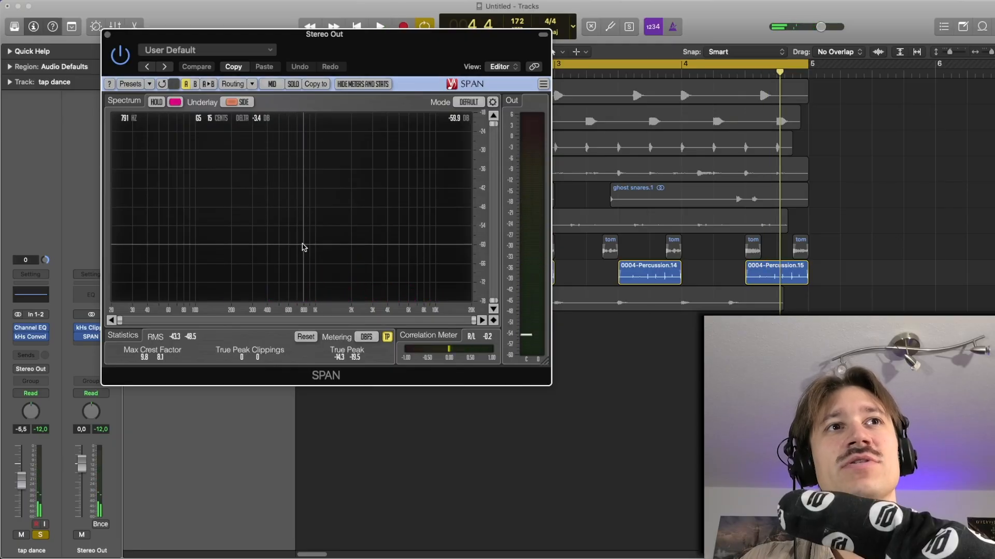
pyautogui.press('space')
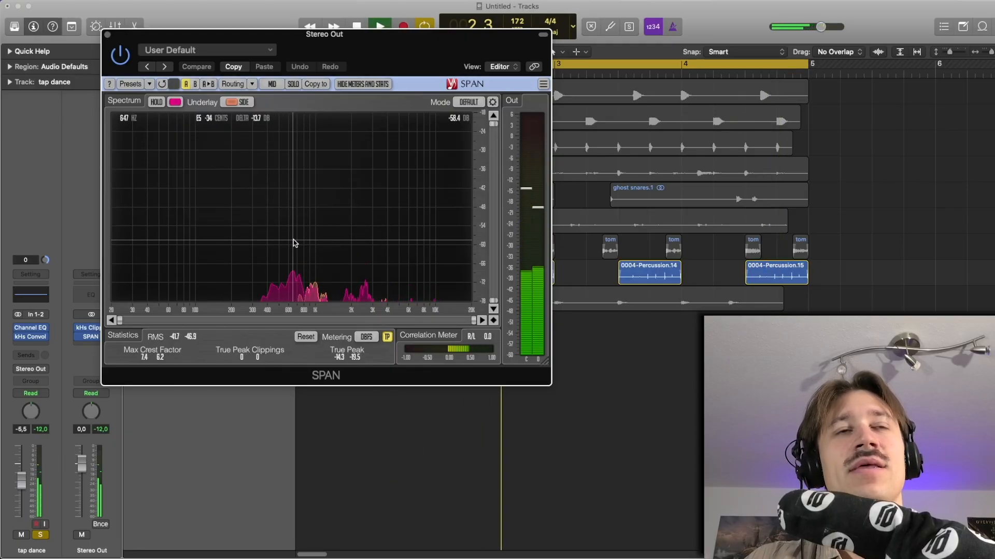
pyautogui.press('space')
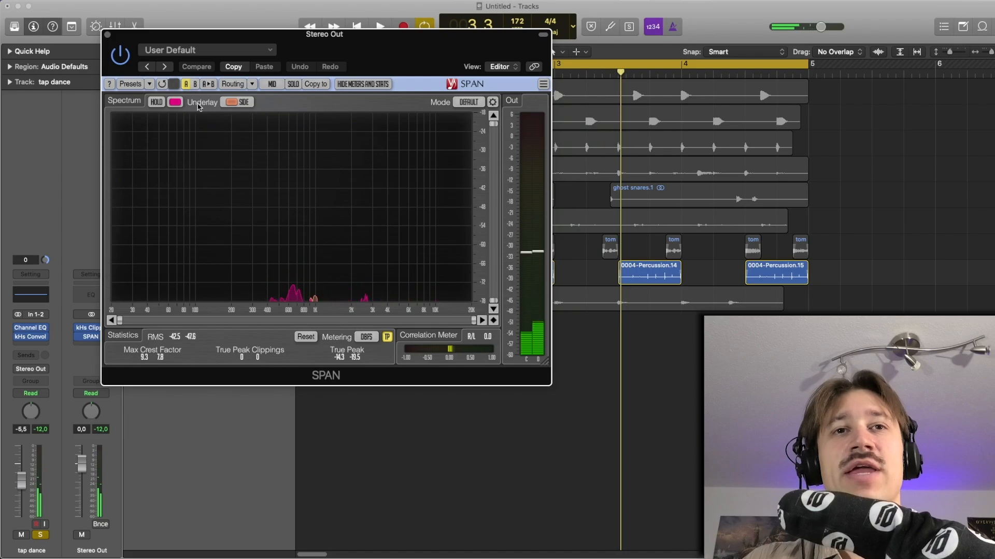
pyautogui.click(107, 34)
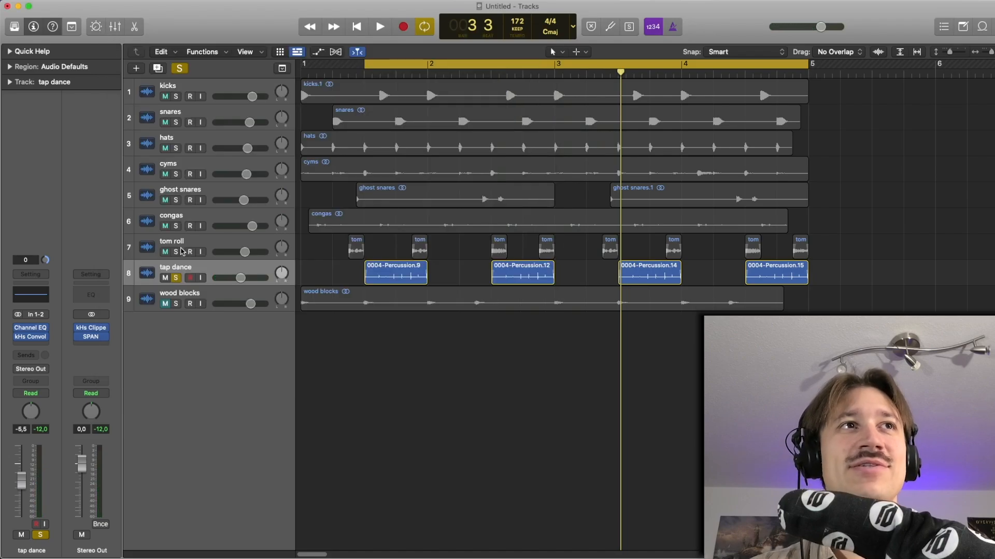
# Solo the tom roll, congas and ghost snares with the tap dance, and play the loop with the cycle range at bars 1 to 5
pyautogui.moveTo(176, 251); pyautogui.dragTo(180, 201)
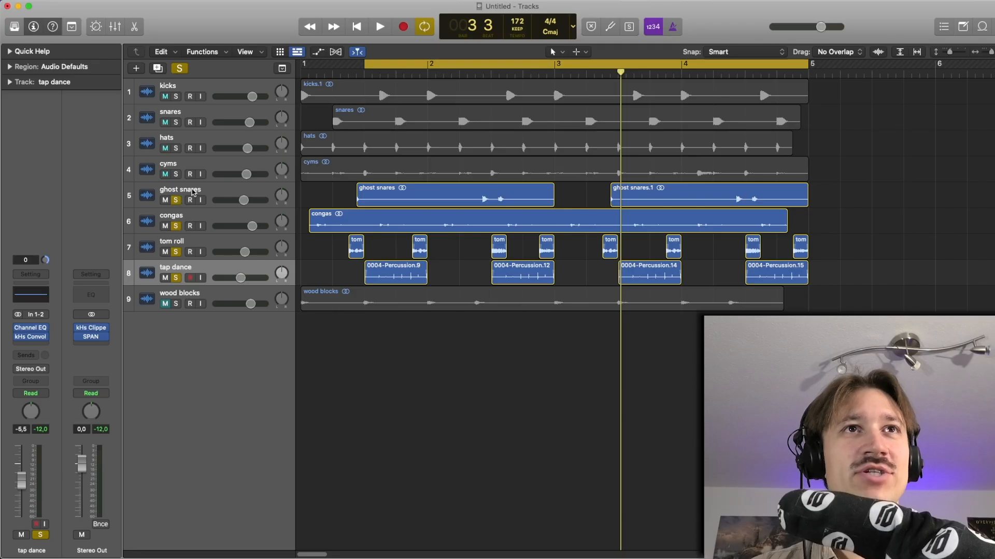
pyautogui.moveTo(305, 71); pyautogui.dragTo(805, 72)
pyautogui.press('space')
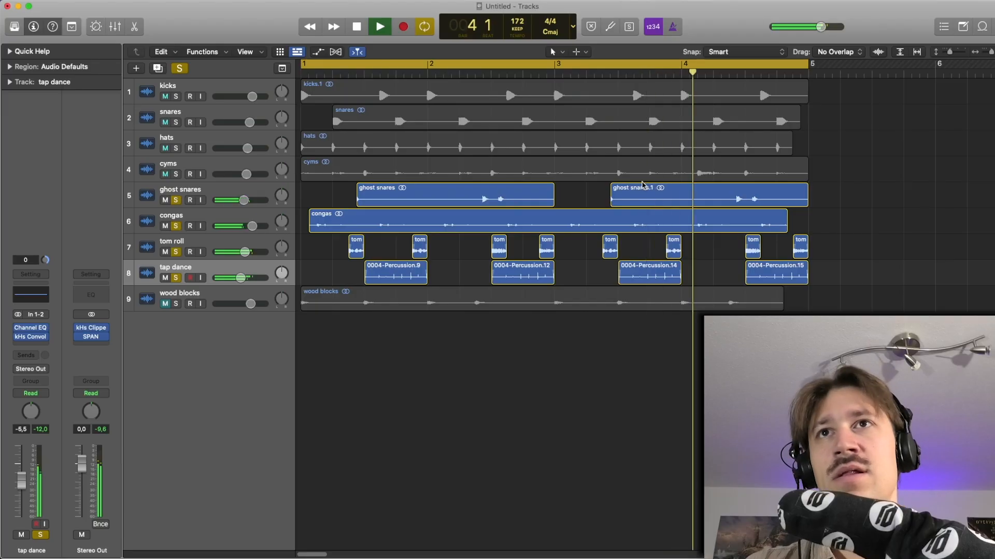
pyautogui.press('space')
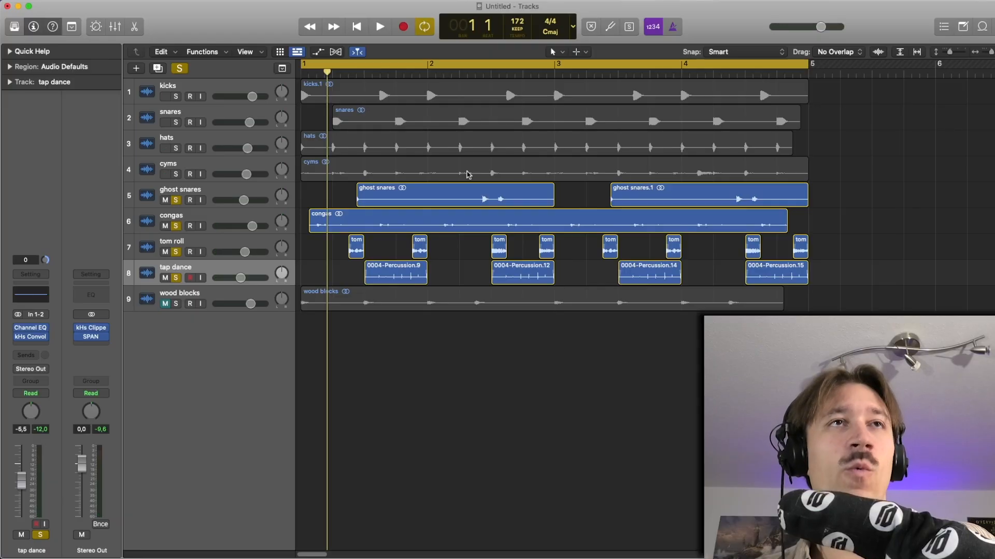
# Add the cyms, hats, snares and kicks to the solo group, play the loop, and clear the solo from all eight tracks
pyautogui.moveTo(181, 173); pyautogui.dragTo(166, 101)
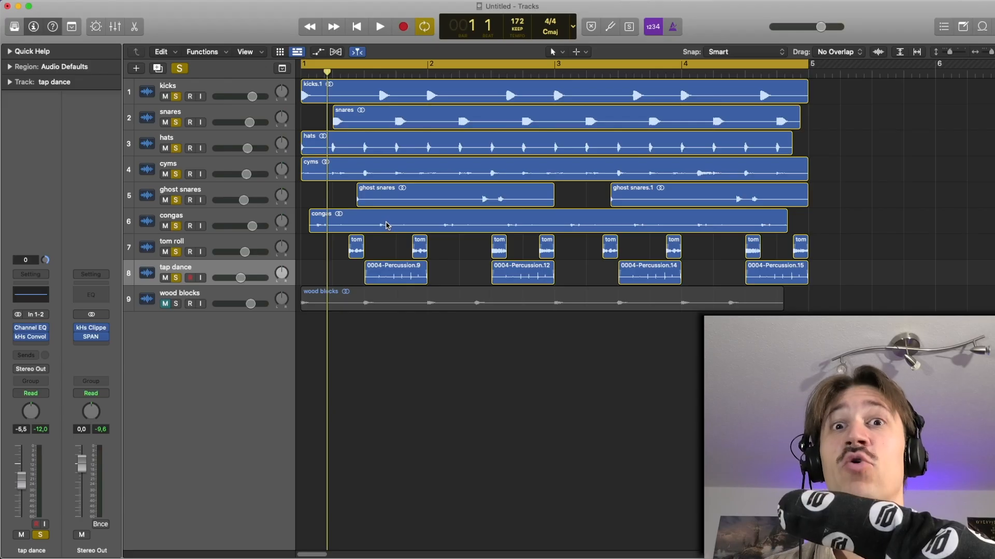
pyautogui.press('space')
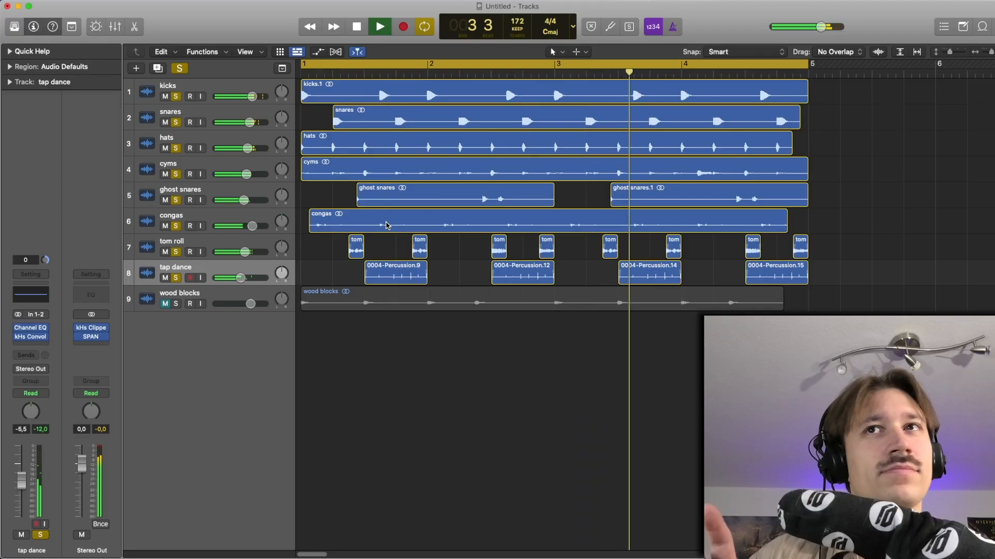
pyautogui.press('space')
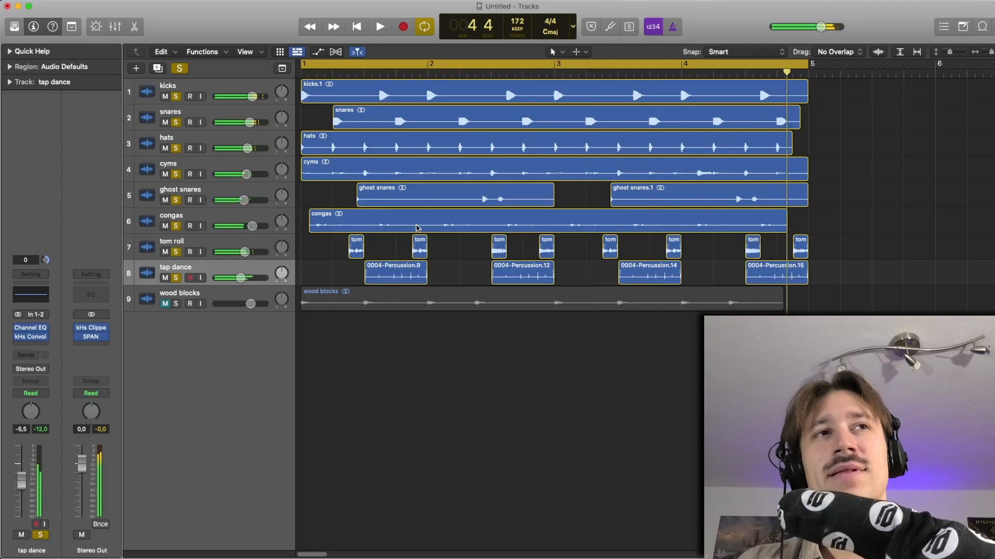
pyautogui.moveTo(181, 280); pyautogui.dragTo(183, 98)
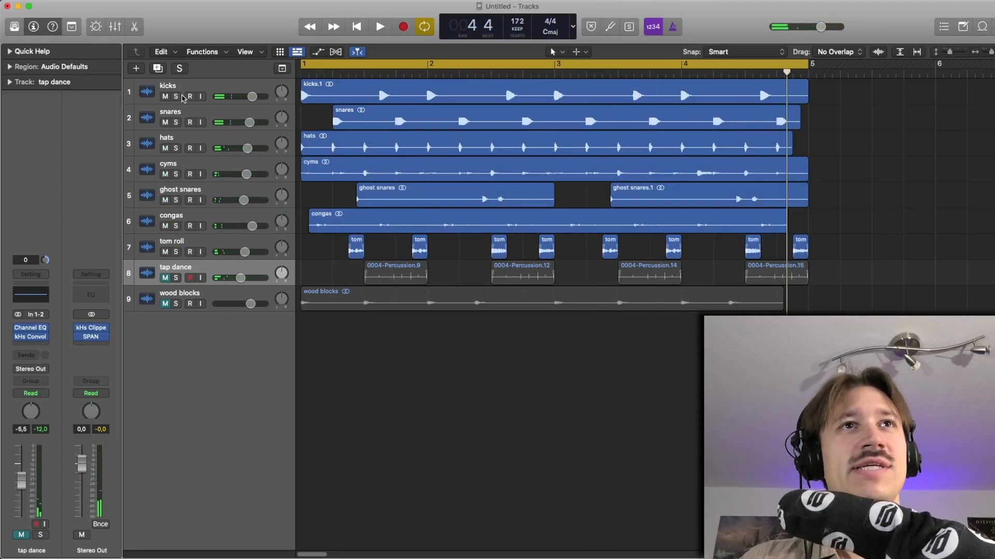
# Unmute the tap dance track, then solo the wood blocks track and play it from the start of the loop
pyautogui.click(167, 278)
pyautogui.click(182, 267)
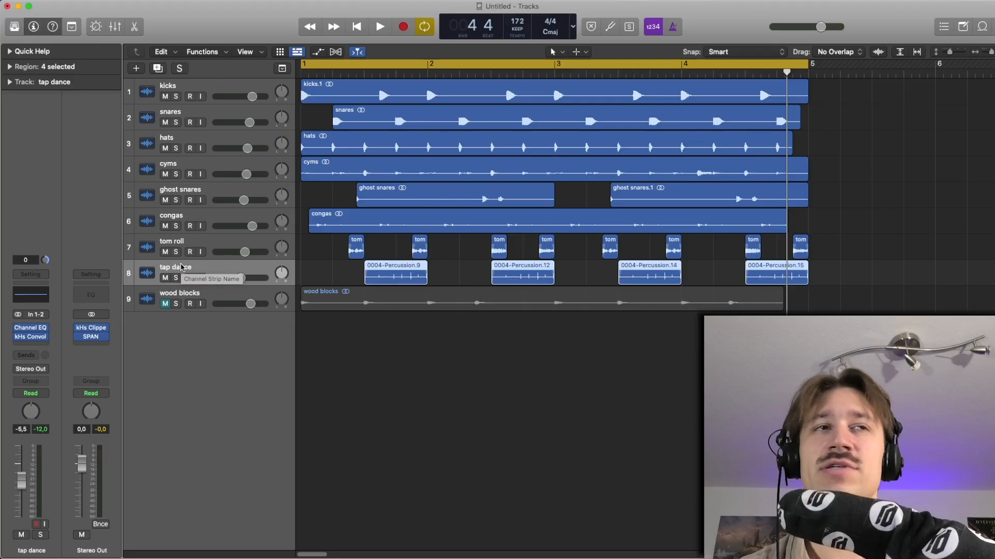
pyautogui.click(175, 303)
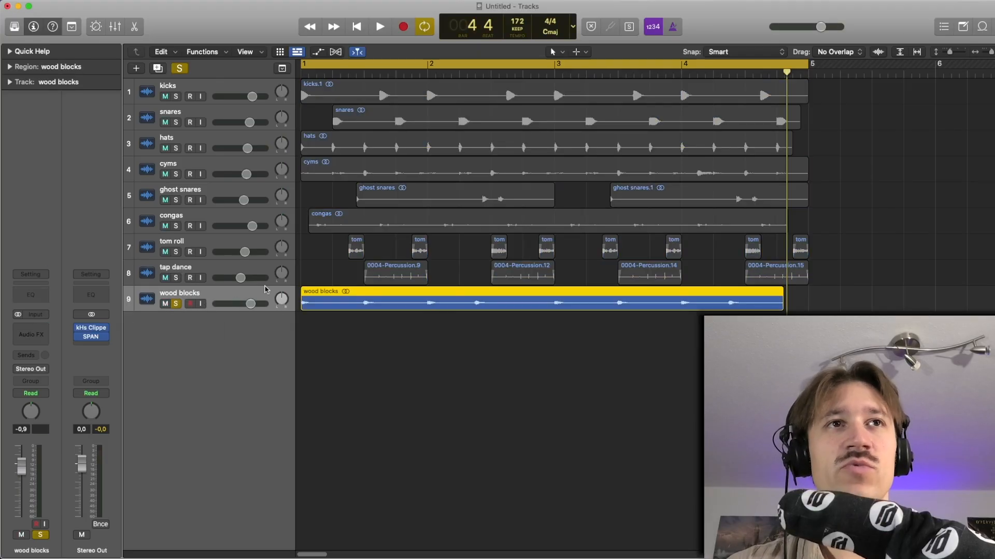
pyautogui.click(324, 258)
pyautogui.moveTo(374, 332); pyautogui.dragTo(373, 293)
pyautogui.press('space')
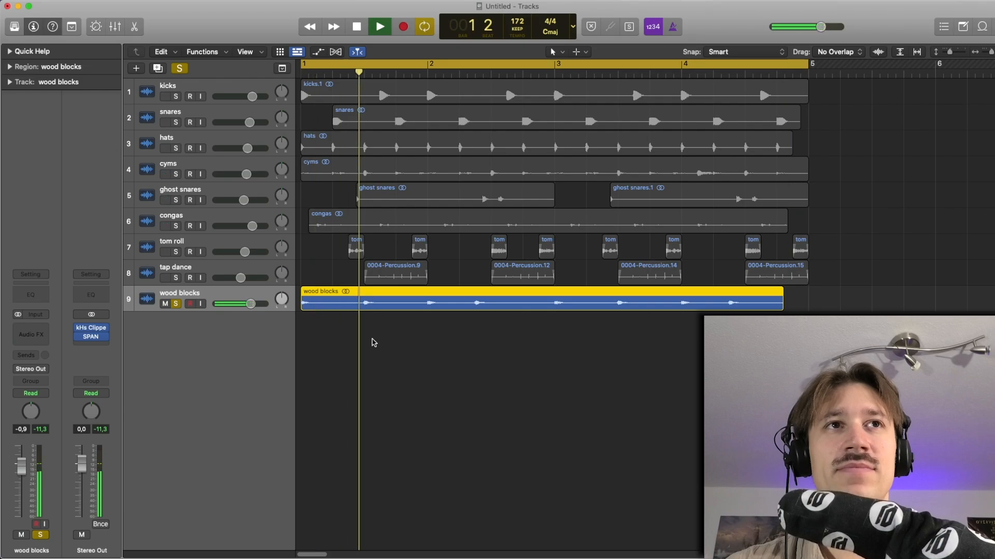
pyautogui.press('space')
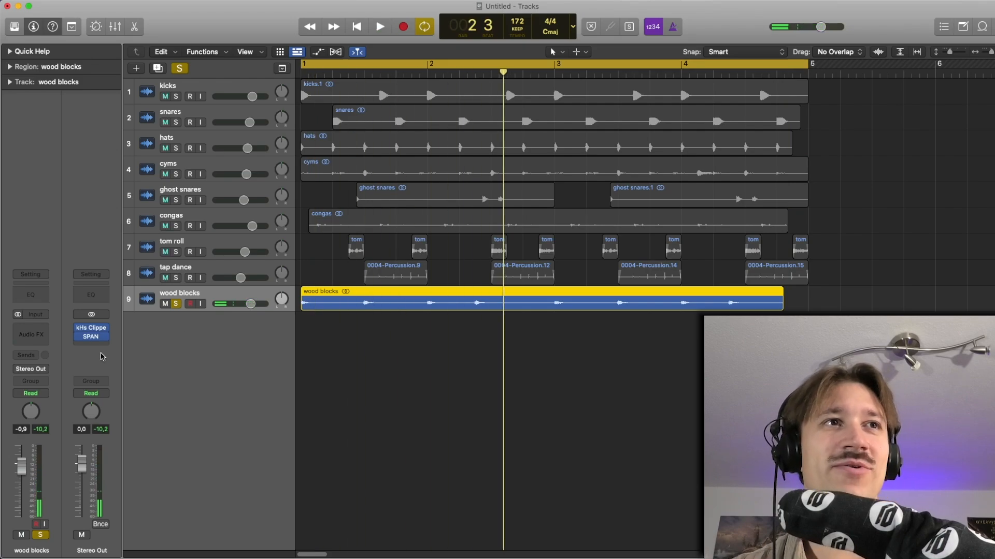
# Examine the soloed wood blocks' frequency spectrum in SPAN on the Stereo Out during playback, and close the analyzer
pyautogui.click(91, 334)
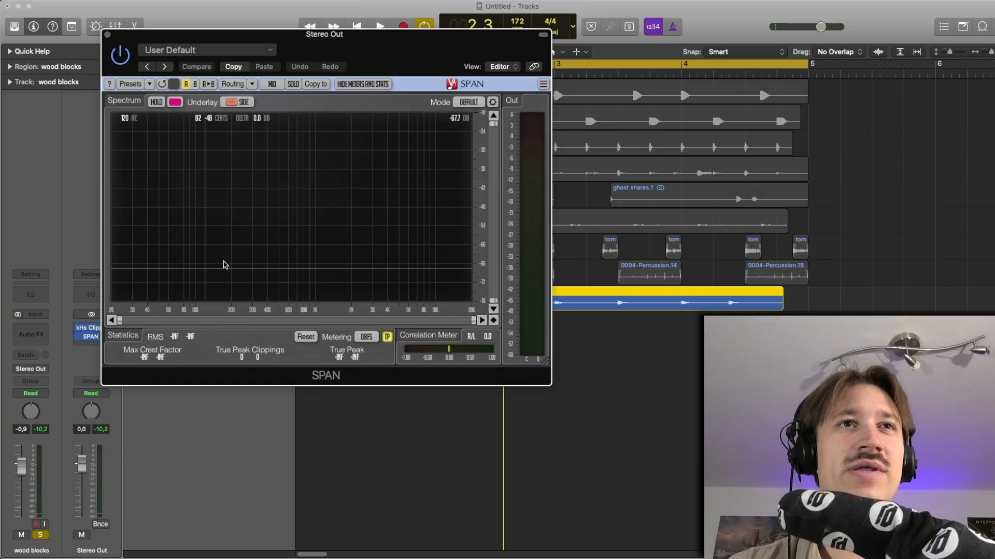
pyautogui.press('space')
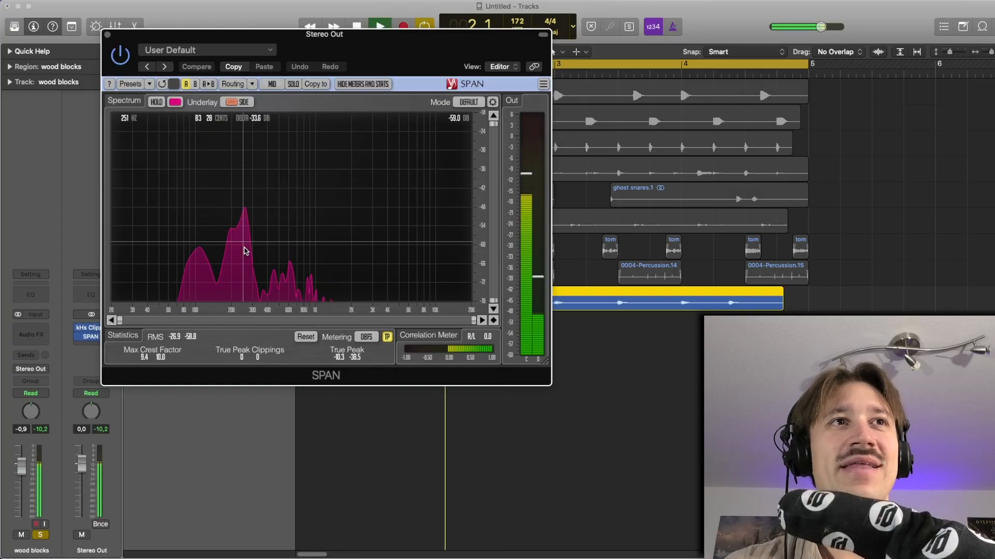
pyautogui.press('space')
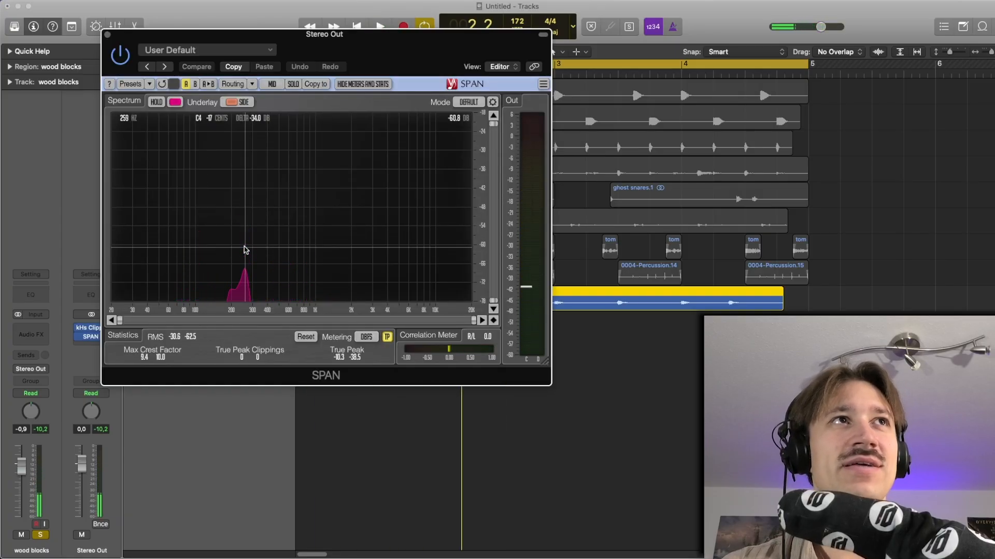
pyautogui.press('space')
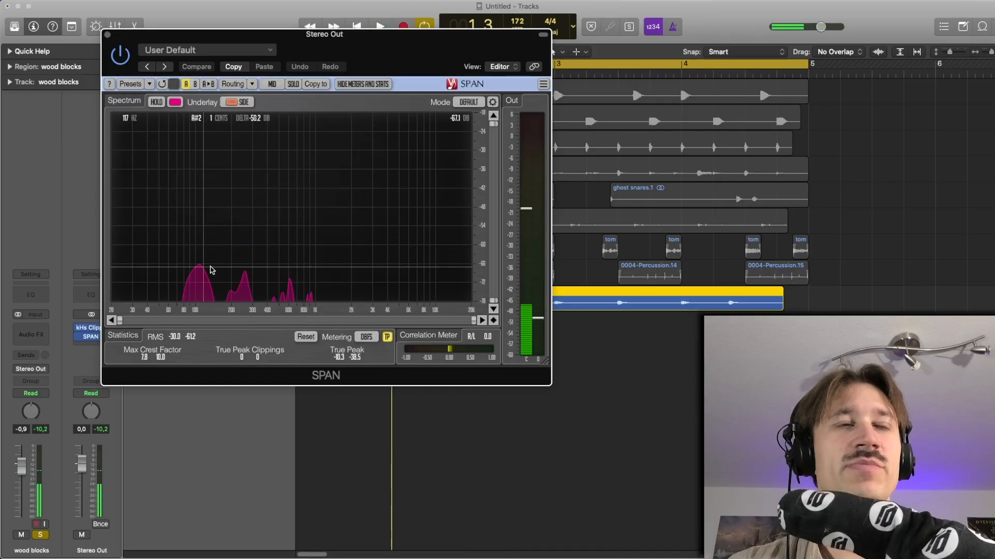
pyautogui.press('space')
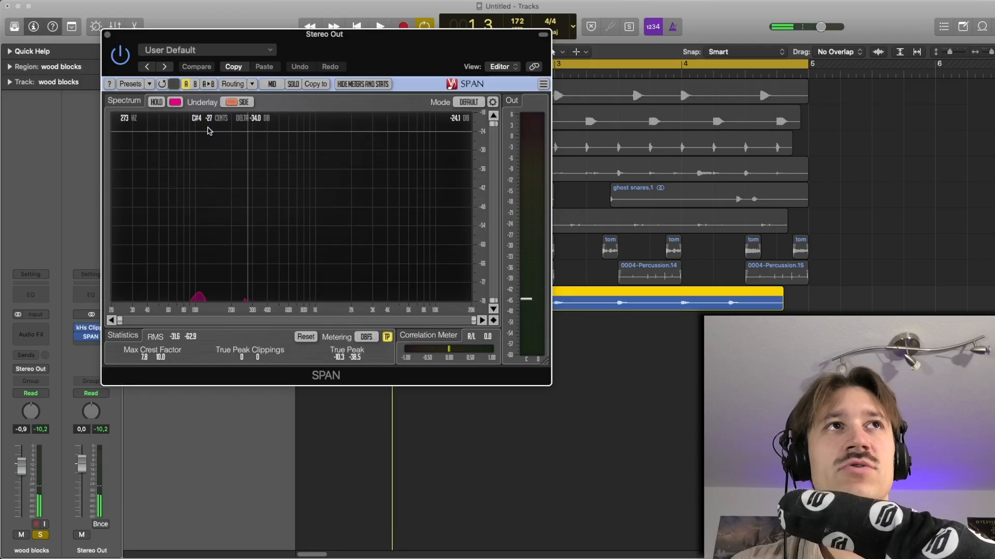
pyautogui.press('space')
pyautogui.click(107, 35)
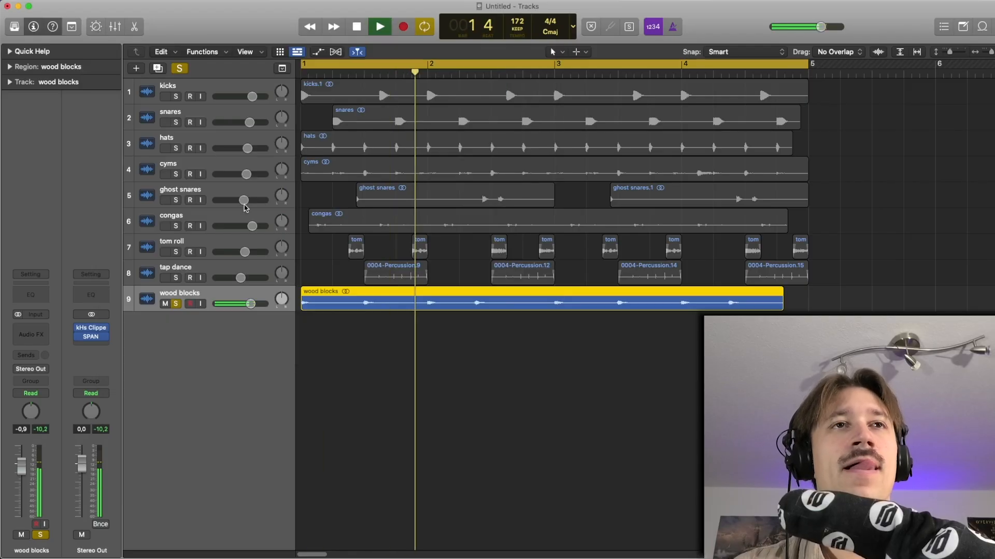
# Solo the tap dance, tom roll, congas and ghost snares together with the wood blocks, and play the loop
pyautogui.press('space')
pyautogui.click(176, 278)
pyautogui.moveTo(176, 253); pyautogui.dragTo(181, 198)
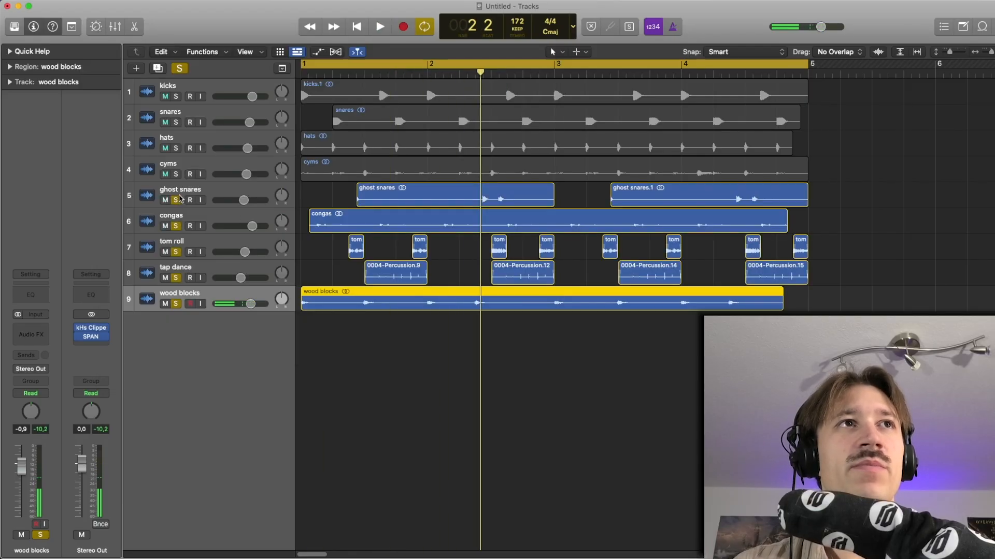
pyautogui.click(182, 190)
pyautogui.click(360, 333)
pyautogui.press('space')
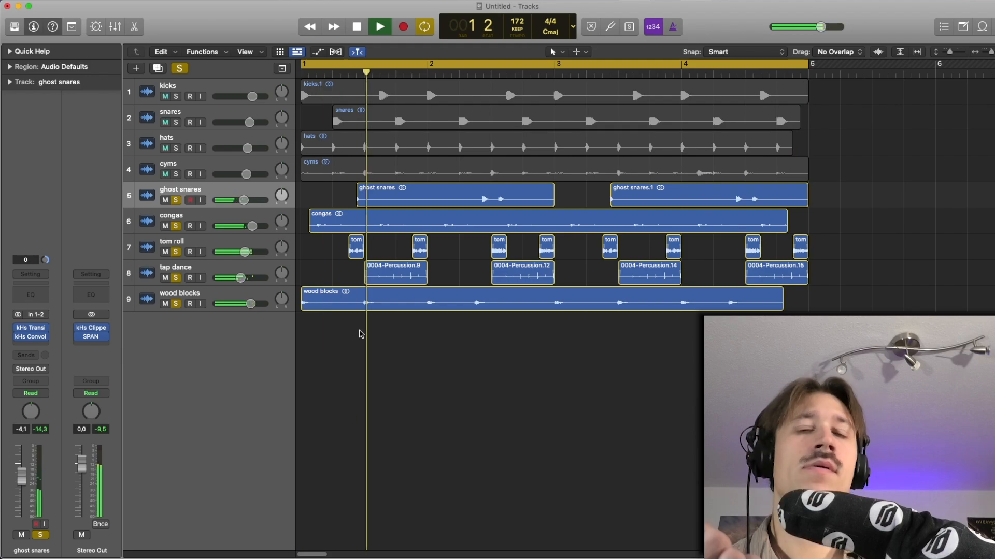
pyautogui.press('space')
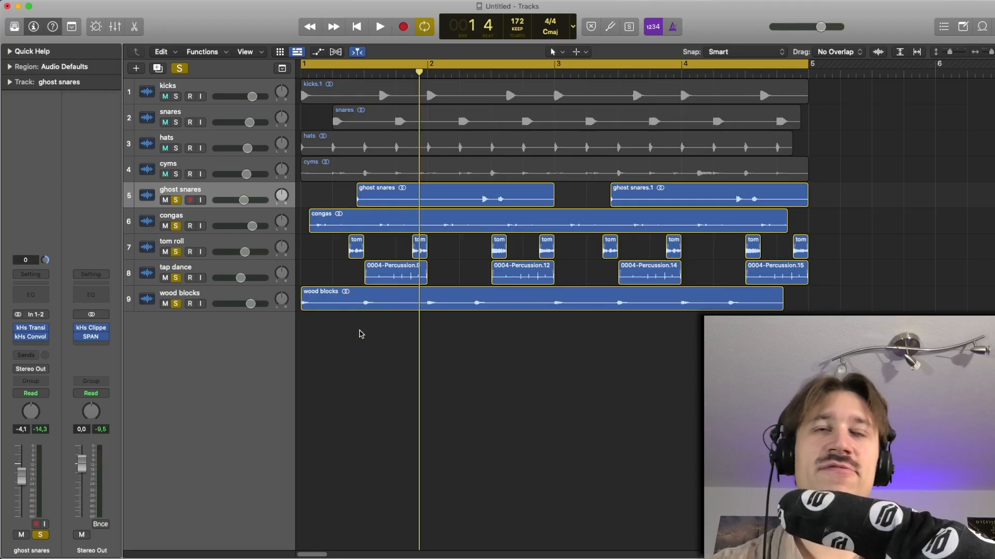
pyautogui.press('space')
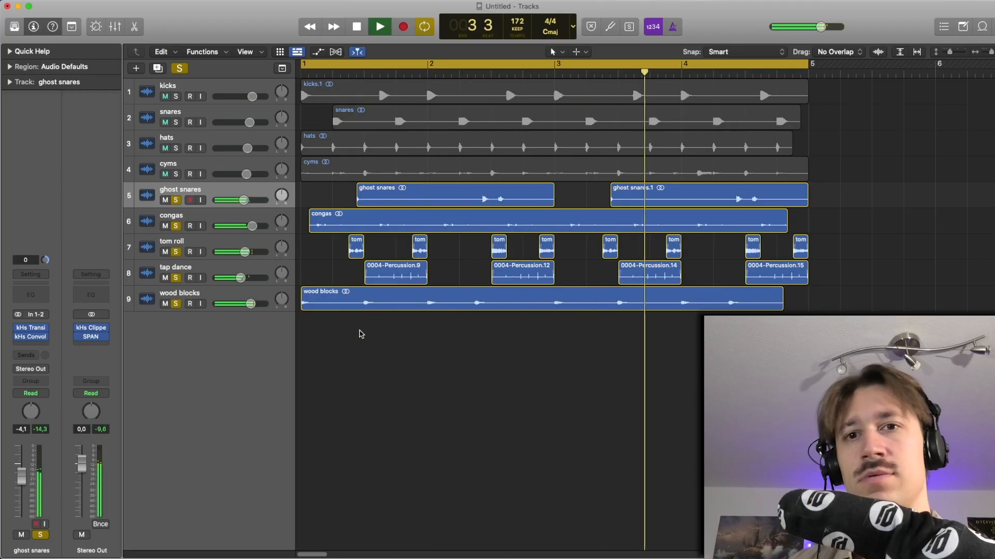
pyautogui.press('space')
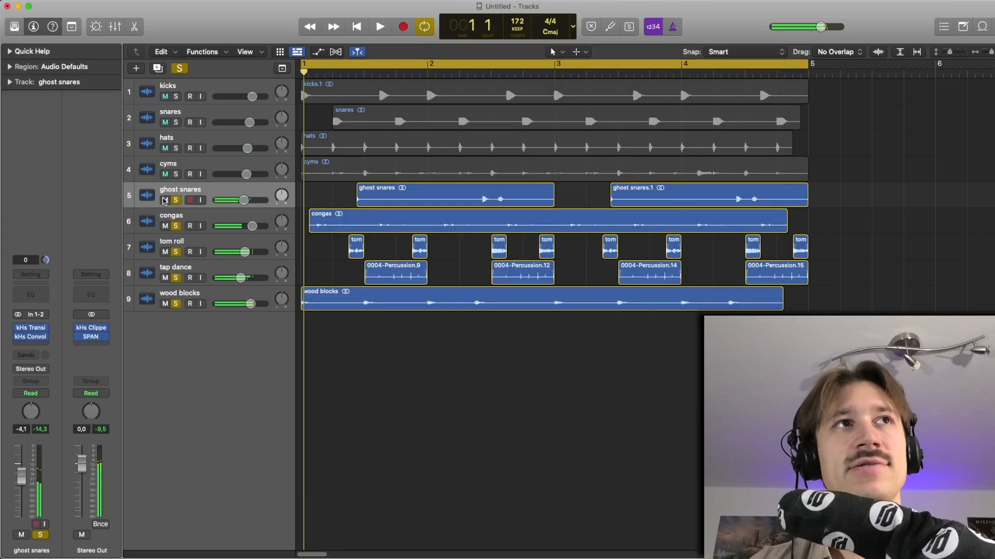
# Add the cyms, hats, snares and kicks to the solo group and play the loop with all nine tracks
pyautogui.moveTo(175, 172); pyautogui.dragTo(176, 99)
pyautogui.press('space')
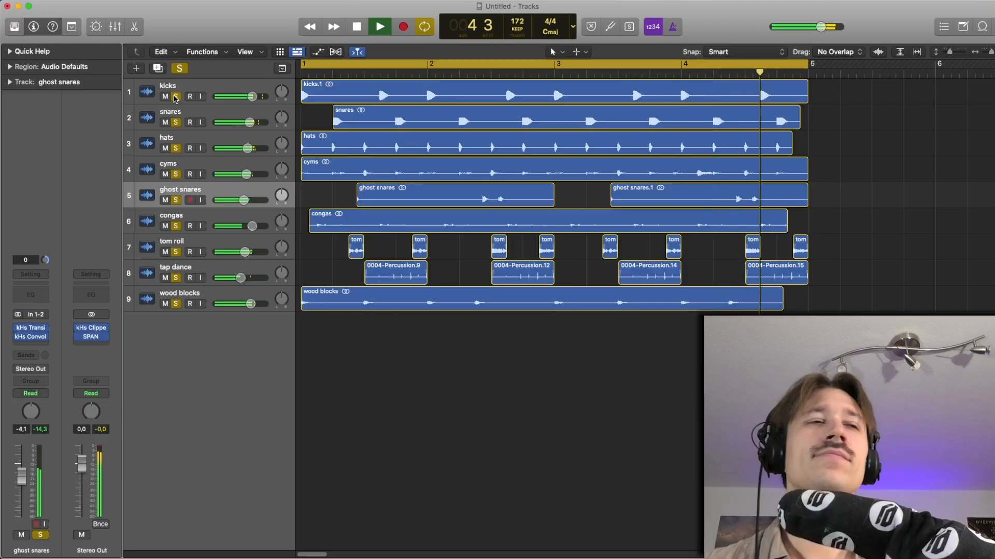
pyautogui.press('space')
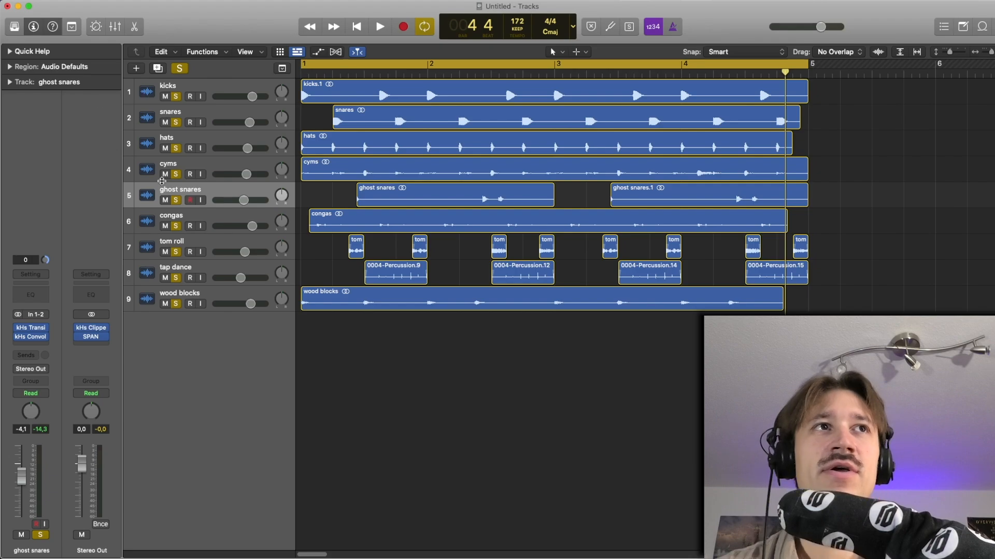
# Clear all solos and compare the loop with the ghost snares, congas, tom roll, tap dance and wood blocks muted and unmuted
pyautogui.moveTo(181, 200); pyautogui.dragTo(175, 303)
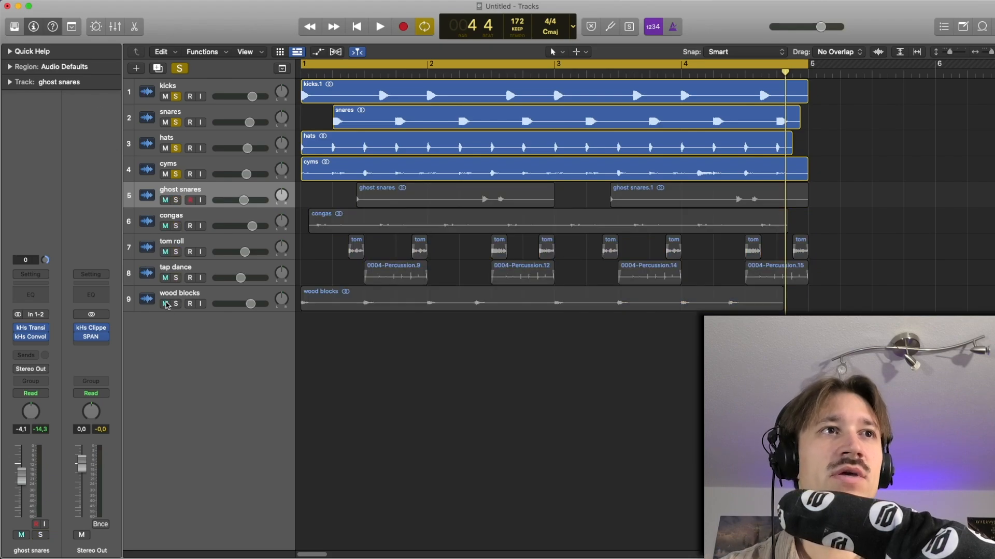
pyautogui.moveTo(174, 178); pyautogui.dragTo(179, 96)
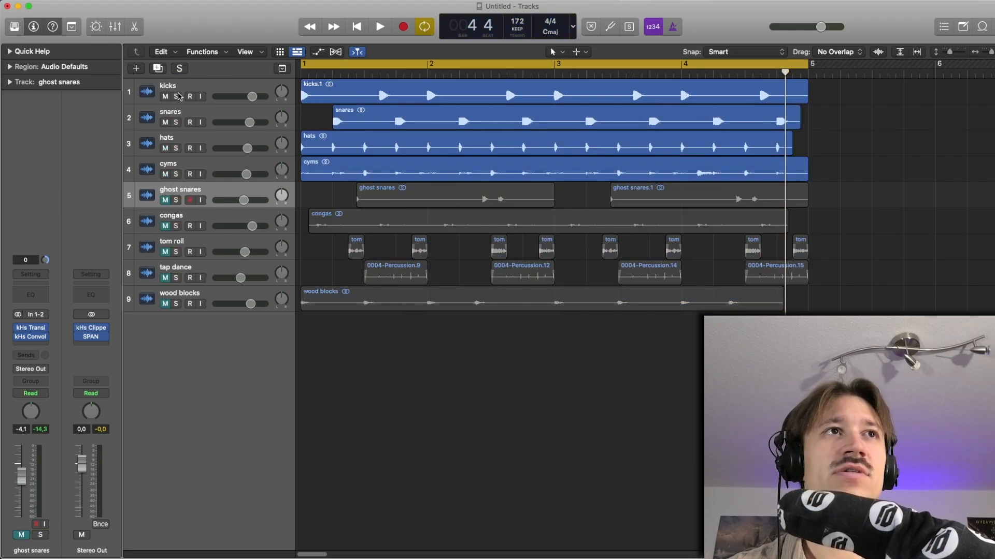
pyautogui.press('space')
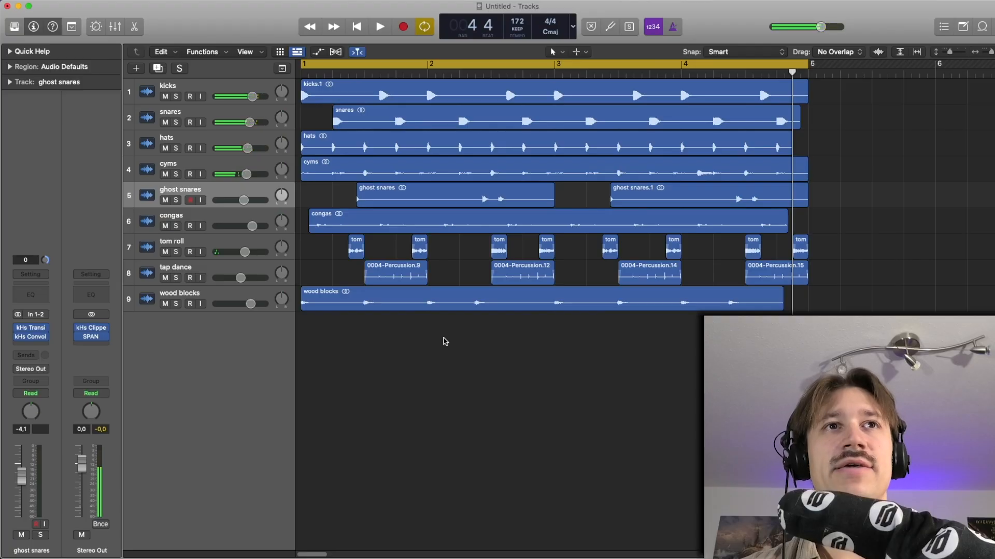
pyautogui.press('space')
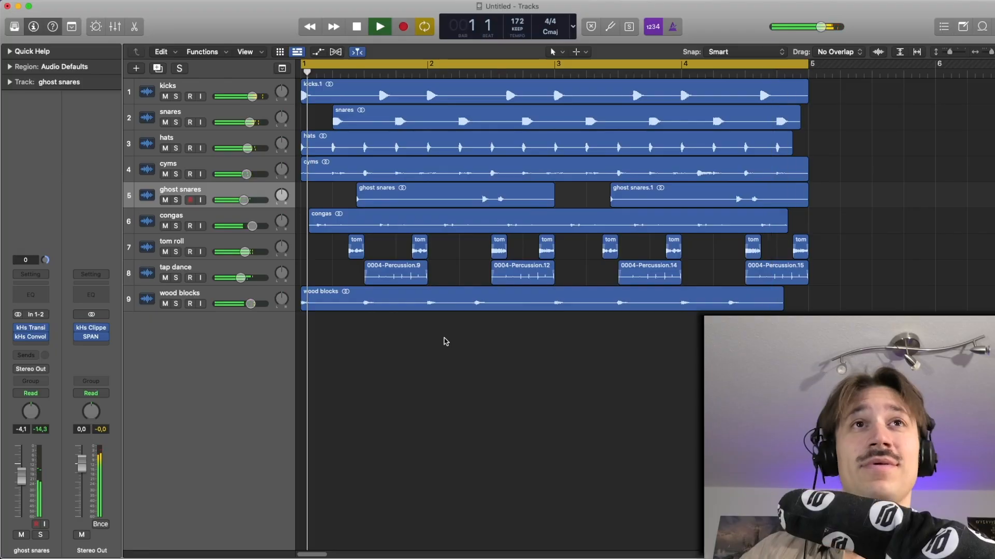
pyautogui.press('space')
# Group the five tracks from ghost snares to wood blocks into a summing track stack named MID DRUMS
pyautogui.keyDown('shift'); pyautogui.click(220, 290); pyautogui.keyUp('shift')
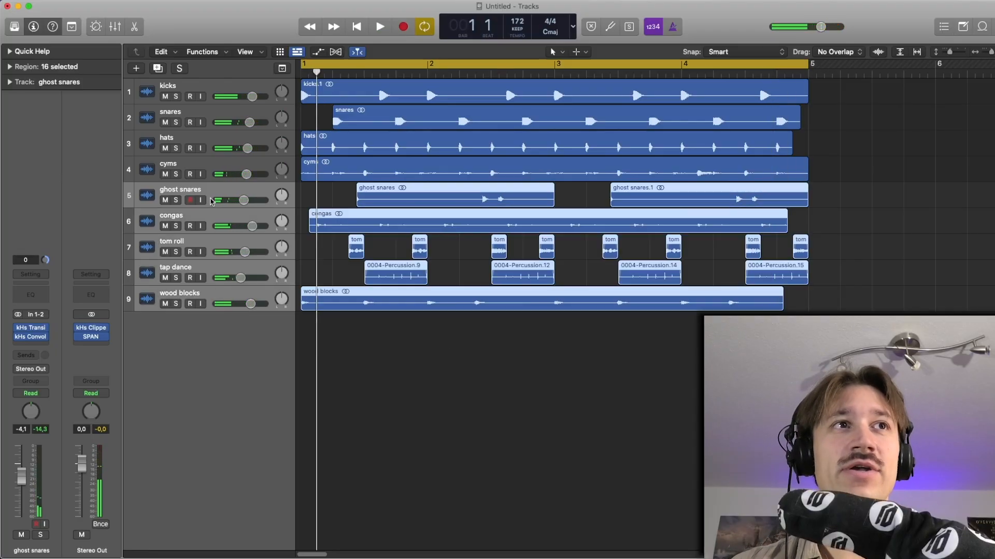
pyautogui.rightClick(213, 189)
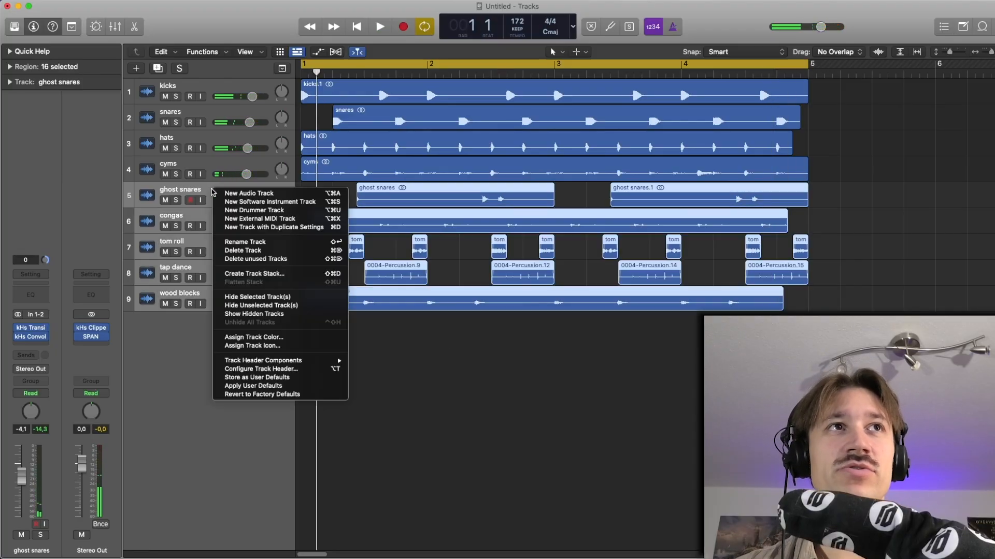
pyautogui.click(254, 274)
pyautogui.press('Return')
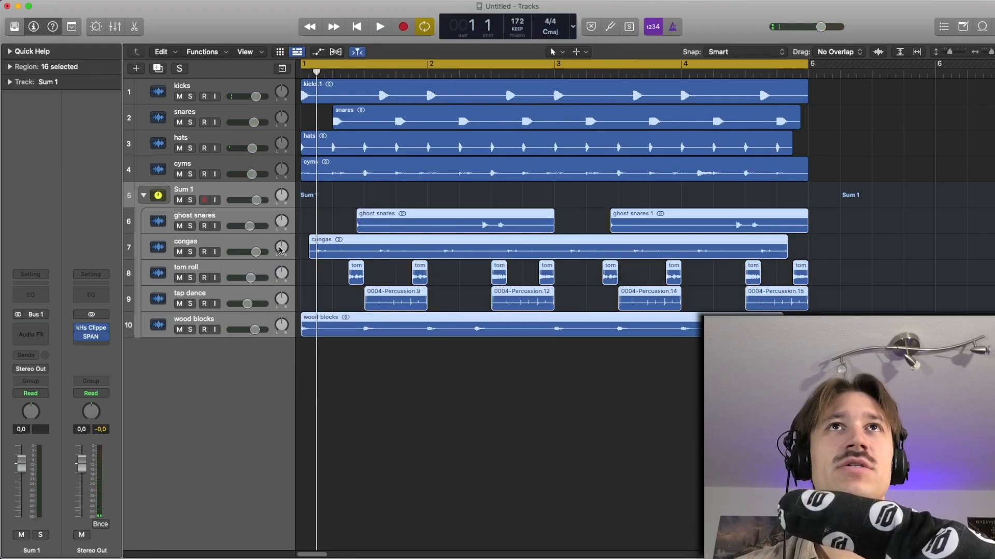
pyautogui.doubleClick(195, 191)
pyautogui.write('MID DRUMS')
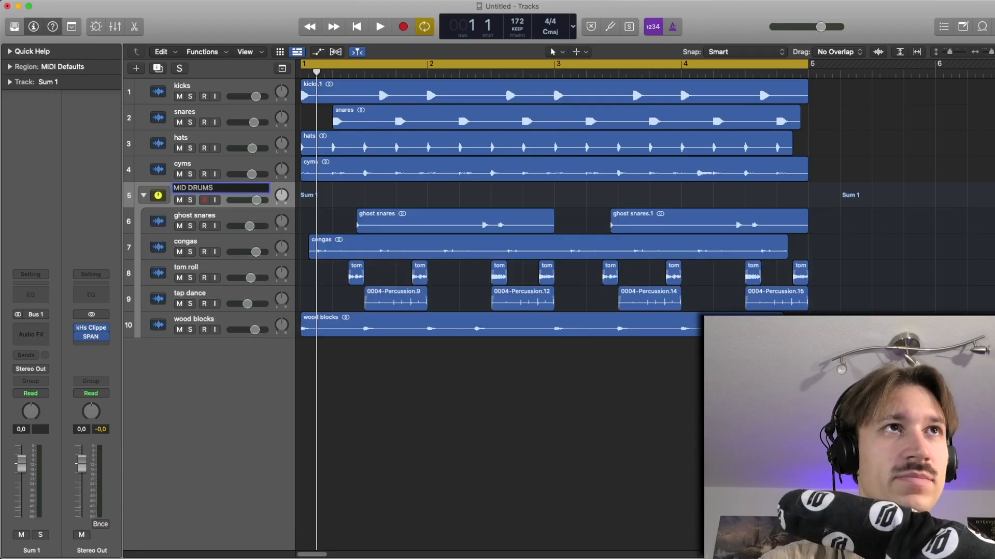
pyautogui.press('Return')
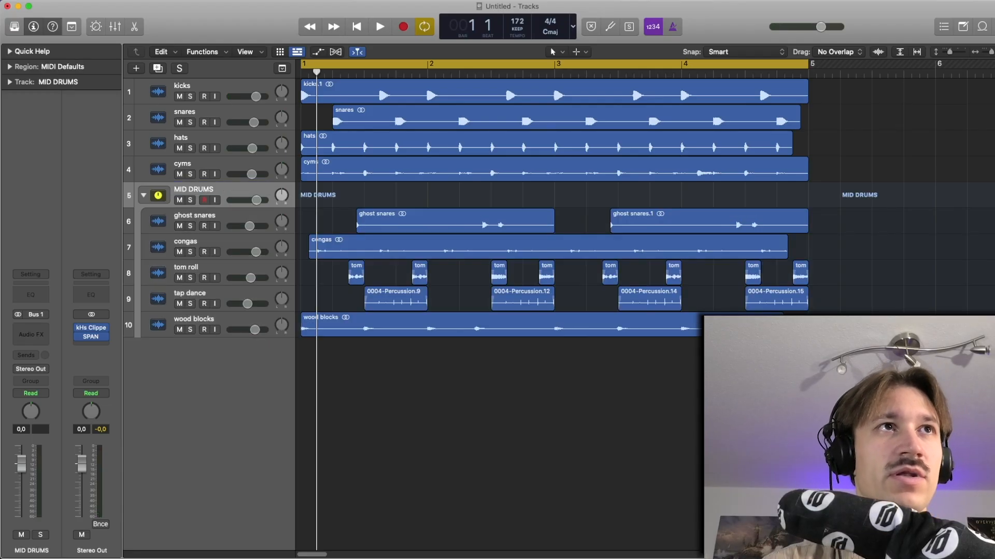
# Insert a stereo Compressor from the Dynamics plug-ins on the MID DRUMS stack
pyautogui.click(52, 333)
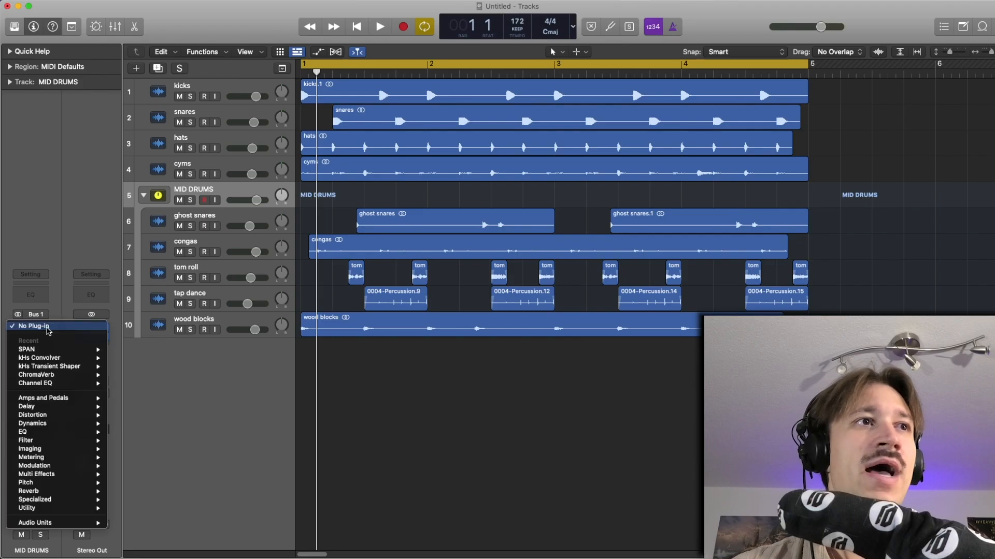
pyautogui.moveTo(100, 523)
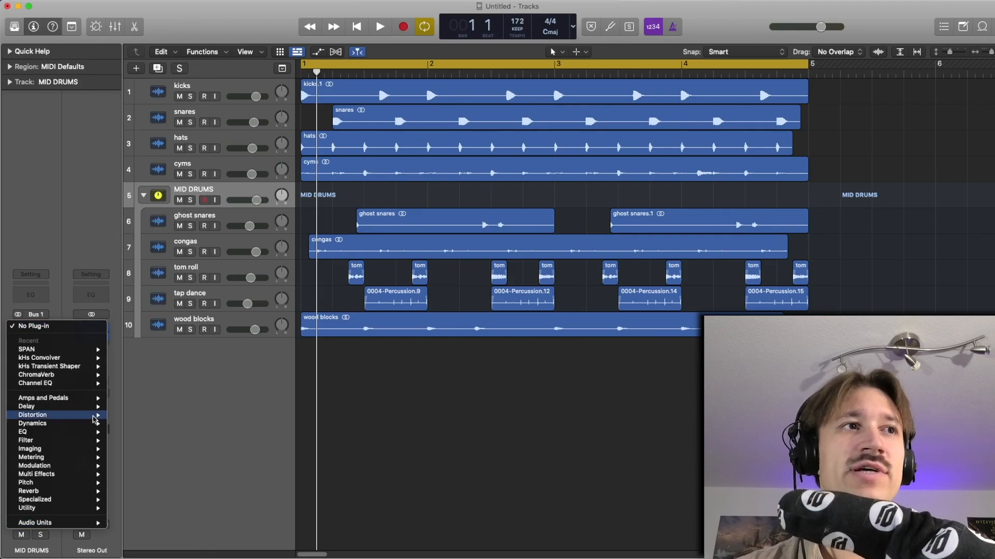
pyautogui.moveTo(93, 424)
pyautogui.moveTo(150, 433)
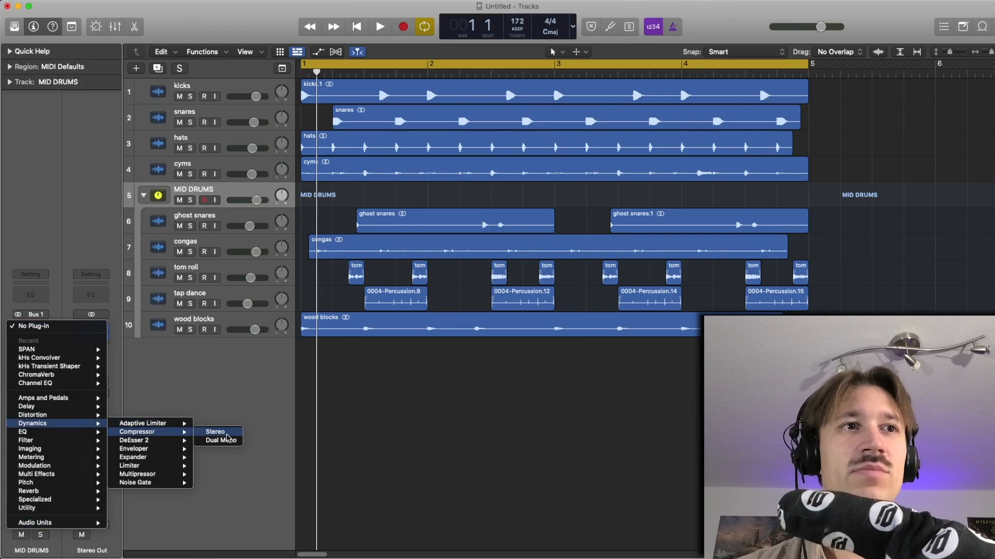
pyautogui.click(227, 434)
# Solo the MID DRUMS stack and adjust the Compressor's threshold while auditioning the loop
pyautogui.press('s')
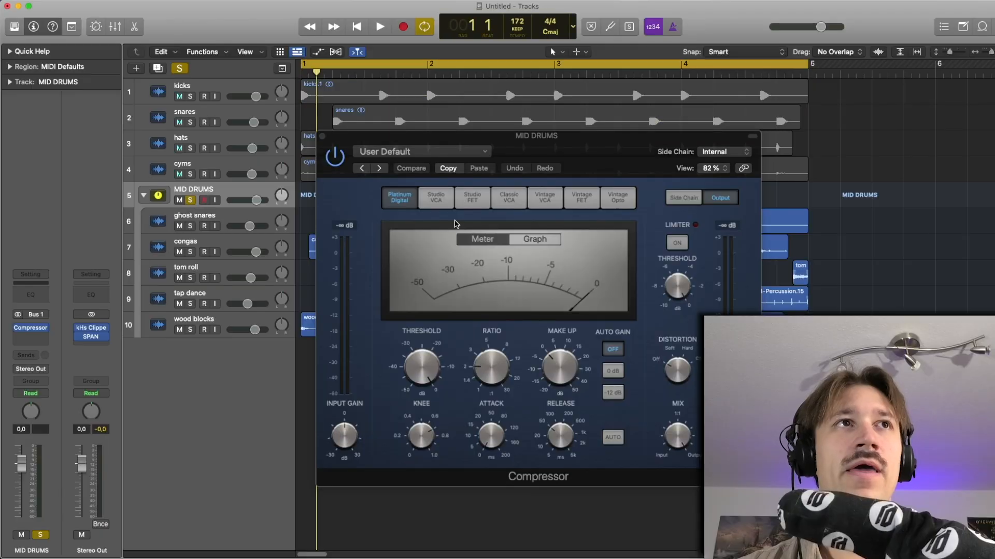
pyautogui.press('space')
pyautogui.moveTo(439, 368); pyautogui.dragTo(439, 398)
pyautogui.press('space')
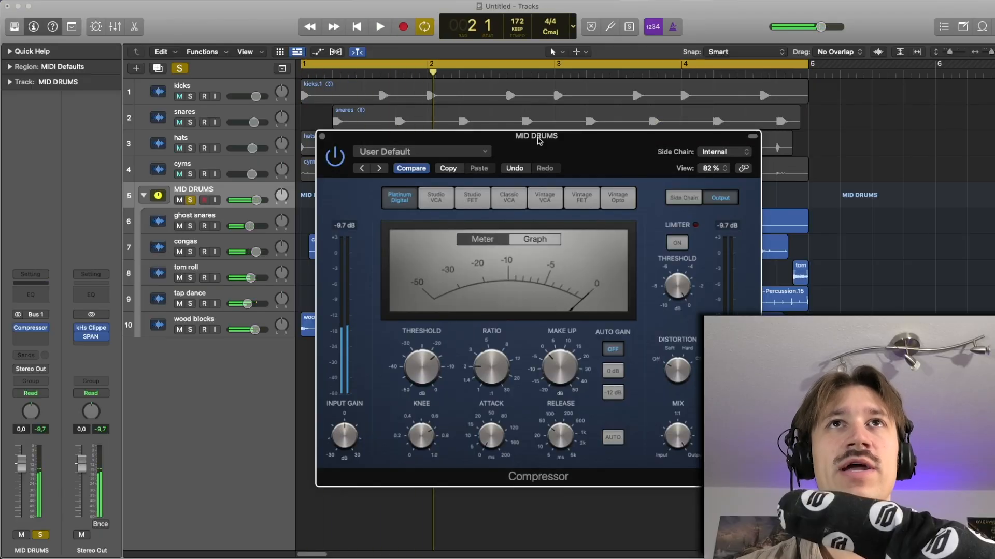
pyautogui.moveTo(539, 138); pyautogui.dragTo(357, 51)
pyautogui.moveTo(245, 280)
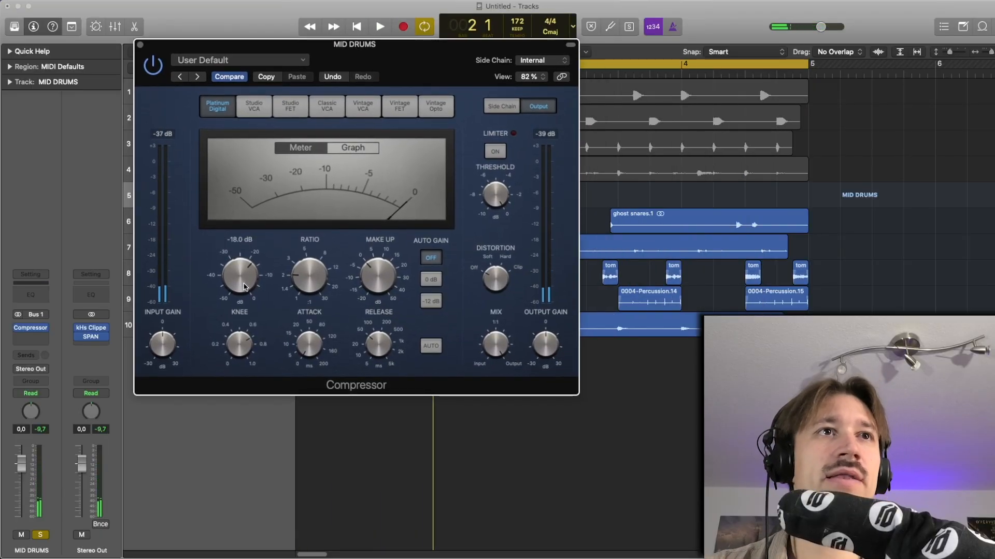
pyautogui.moveTo(245, 280); pyautogui.dragTo(244, 287)
pyautogui.press('space')
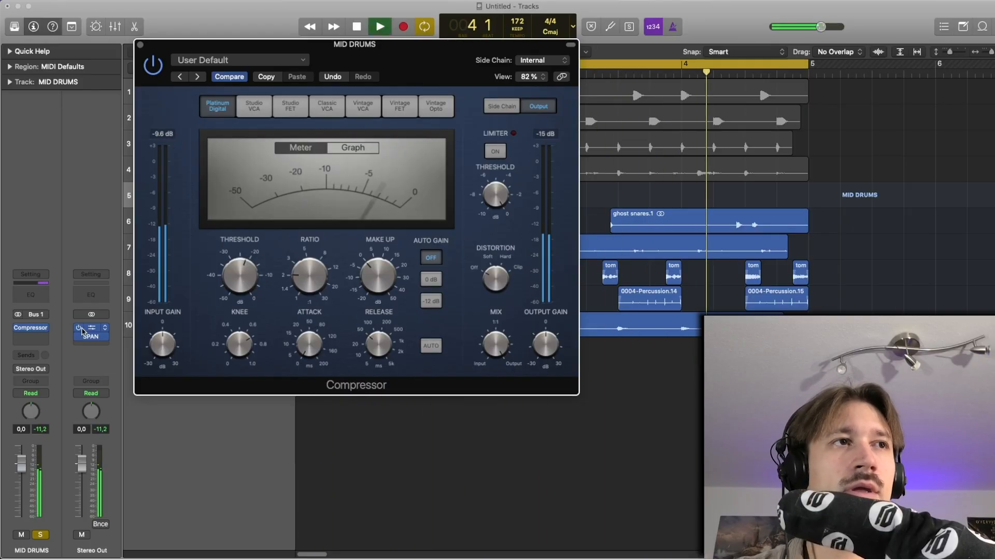
pyautogui.press('space')
# Insert a stereo kHs Convolver after the Compressor on the MID DRUMS stack
pyautogui.click(43, 337)
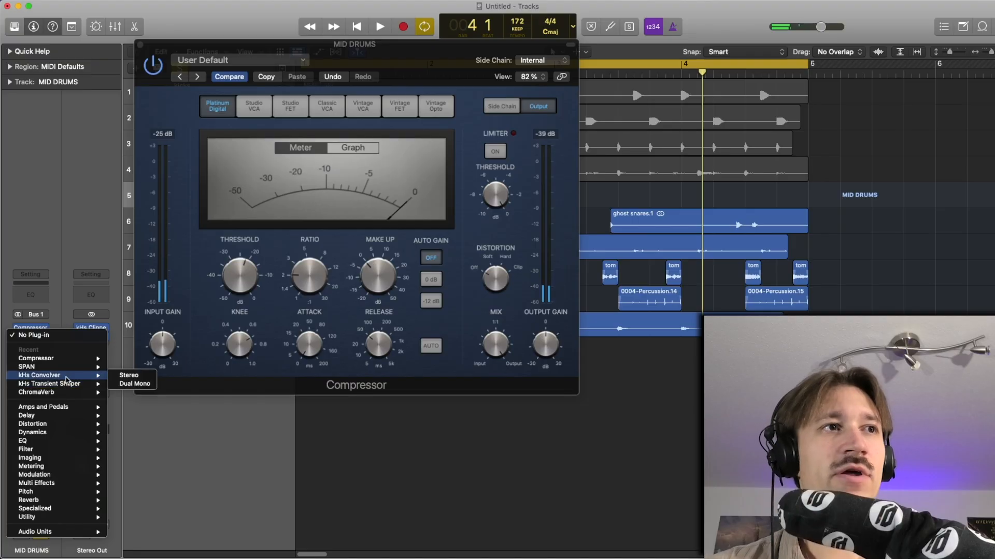
pyautogui.click(127, 377)
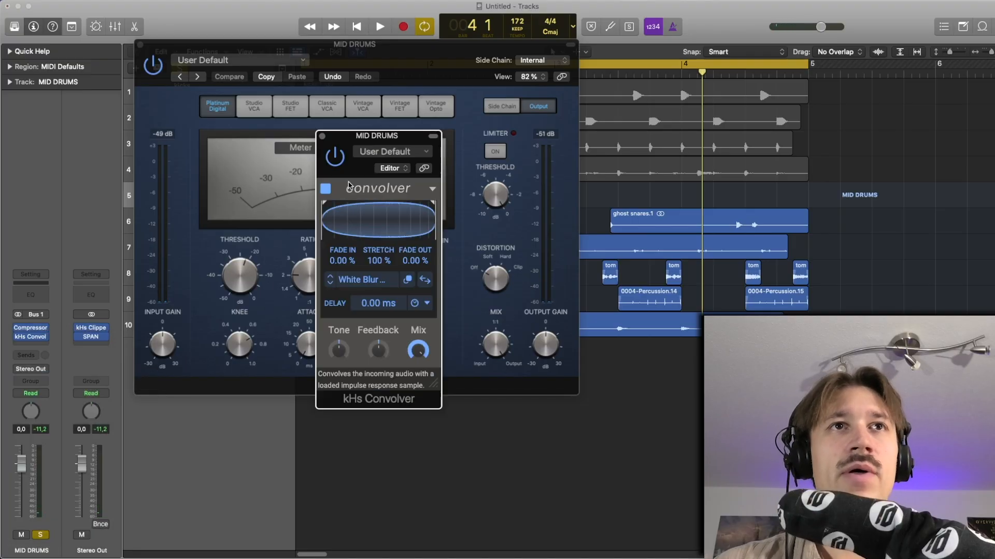
# Load the Small Control Room impulse response from the factory Spaces Real folder into the Convolver and start auditioning the loop
pyautogui.click(361, 279)
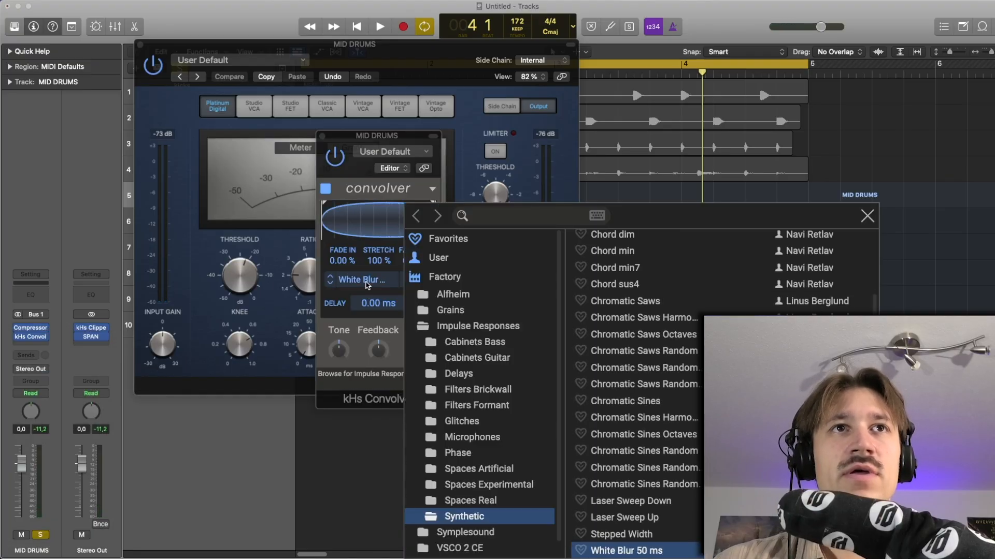
pyautogui.click(374, 139)
pyautogui.moveTo(374, 139); pyautogui.dragTo(76, 10)
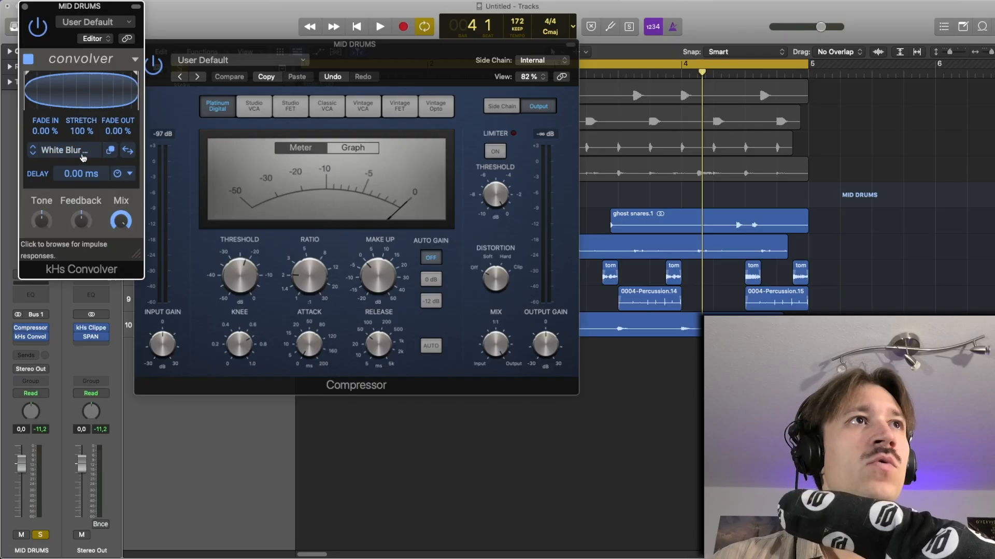
pyautogui.click(62, 151)
pyautogui.click(203, 442)
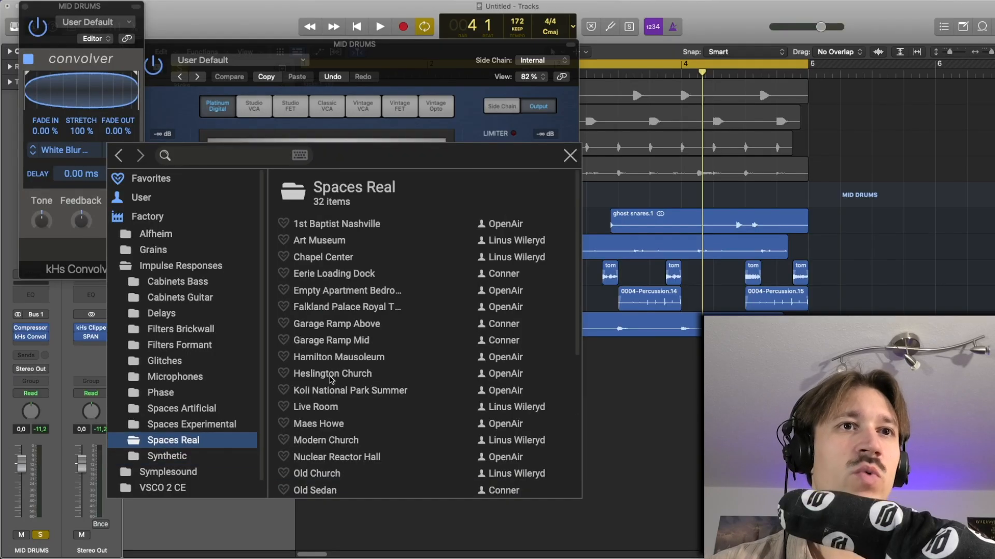
pyautogui.scroll(-3, 332, 382)
pyautogui.click(345, 400)
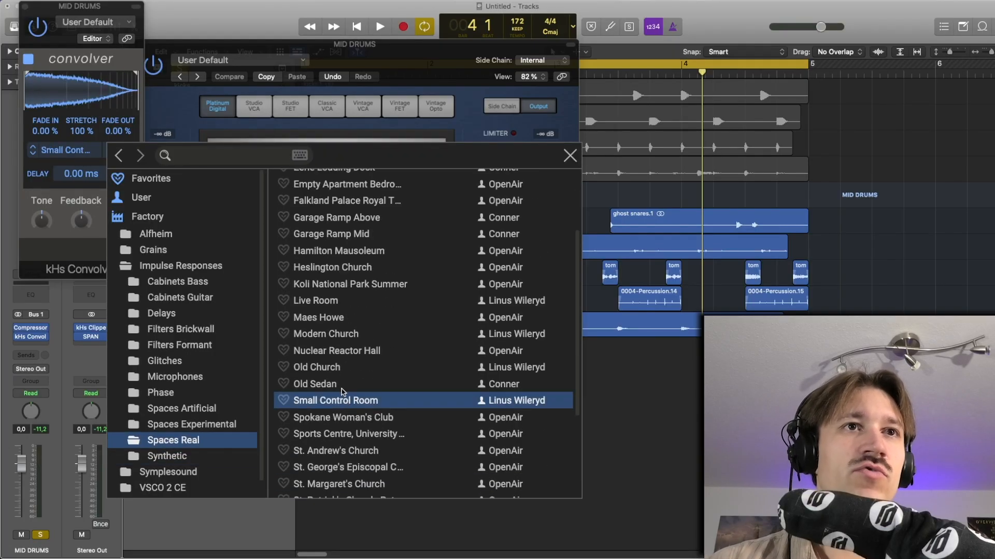
pyautogui.press('space')
pyautogui.click(570, 155)
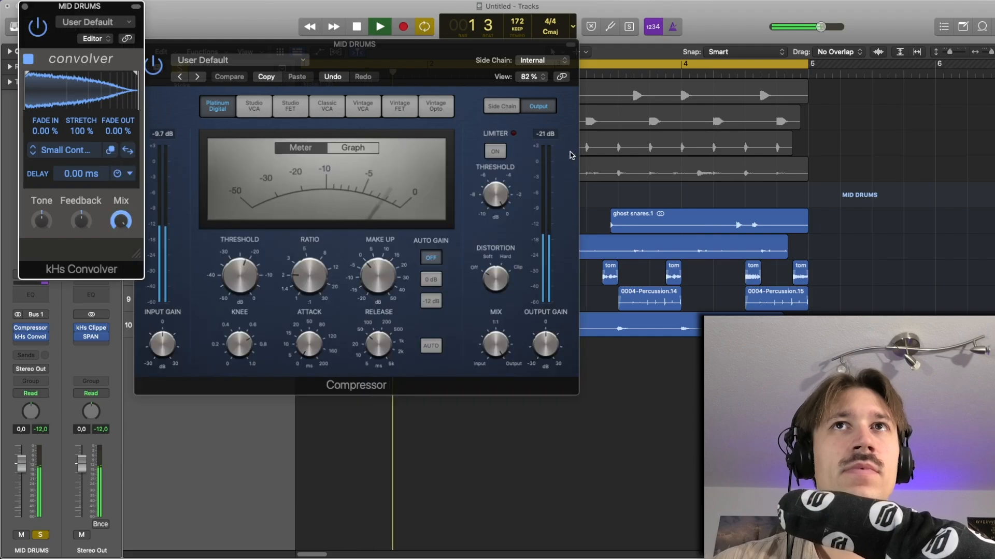
# Set the Convolver's mix to 20%, audition the result, and close both plug-in windows
pyautogui.press('space')
pyautogui.moveTo(121, 221)
pyautogui.mouseDown()
pyautogui.moveTo(122, 259)
pyautogui.moveTo(122, 238)
pyautogui.mouseUp()
pyautogui.press('space')
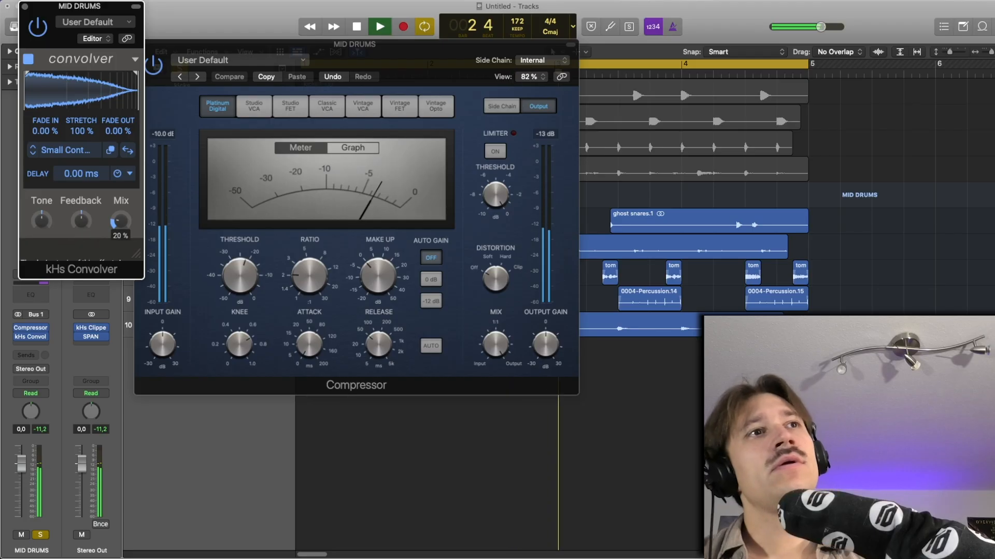
pyautogui.press('space')
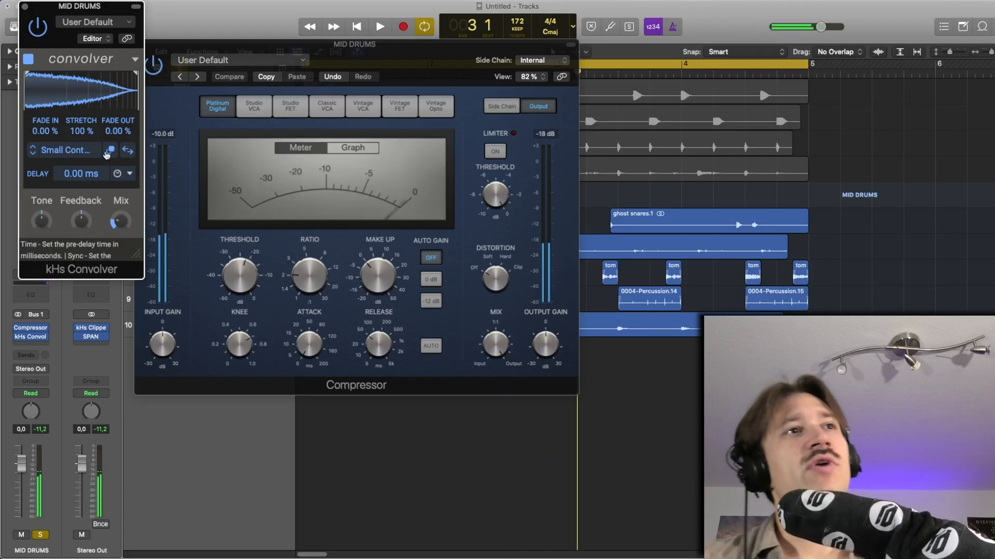
pyautogui.click(24, 6)
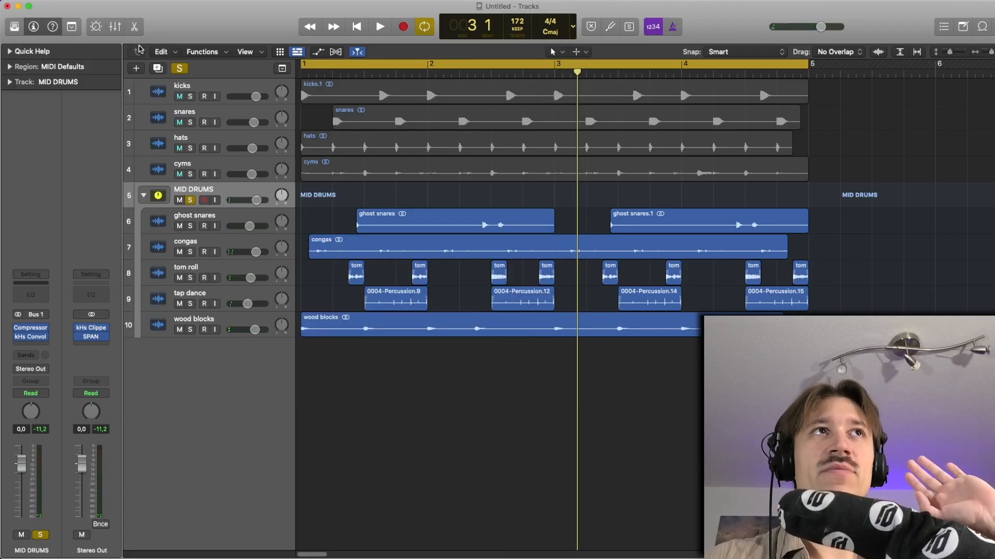
pyautogui.click(140, 45)
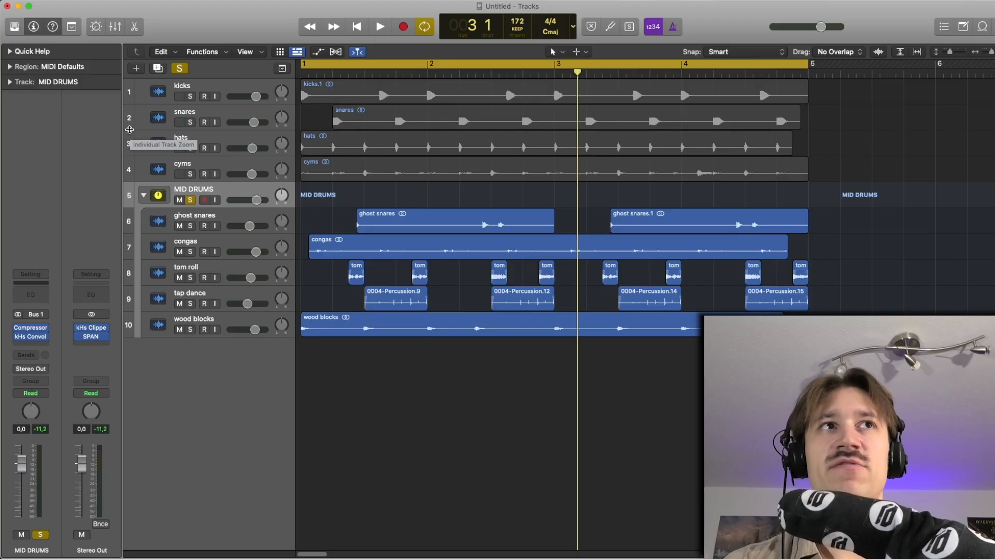
# Unsolo the MID DRUMS stack and lower its volume to -0.3 dB while the full loop plays
pyautogui.click(190, 200)
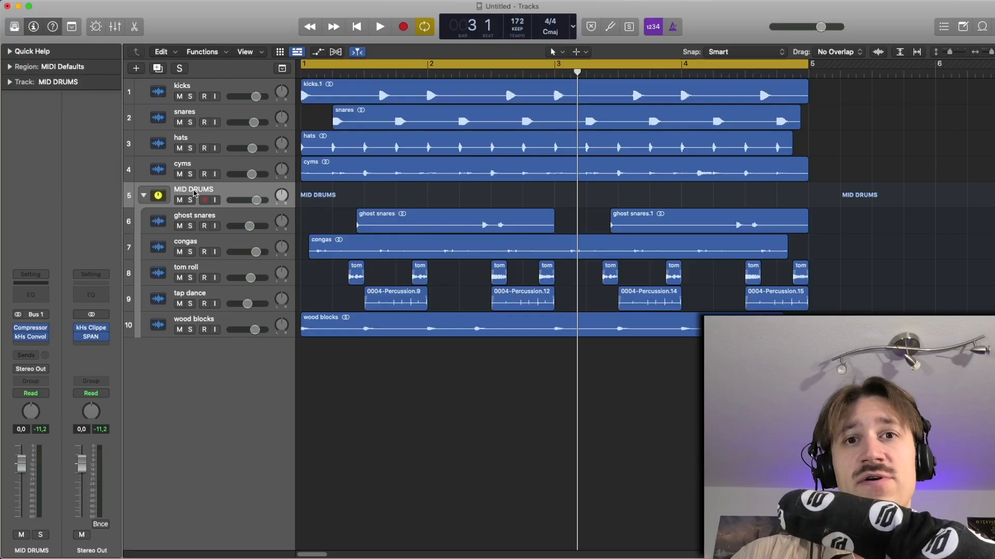
pyautogui.press('space')
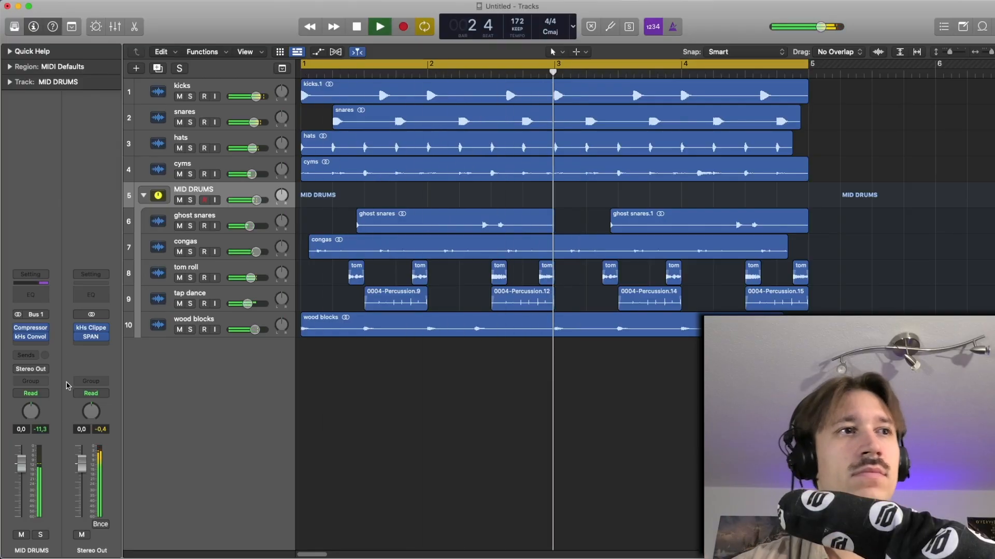
pyautogui.moveTo(23, 462); pyautogui.dragTo(23, 463)
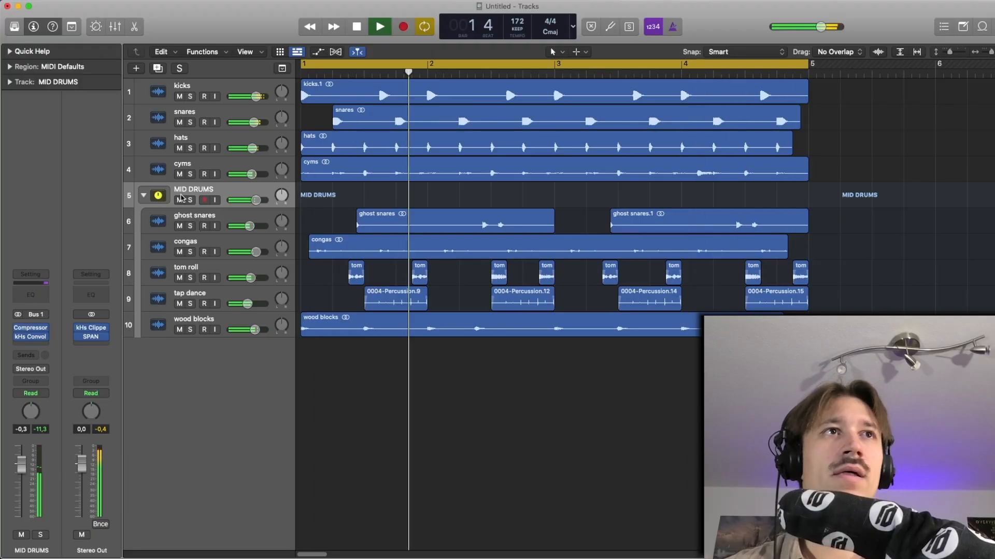
pyautogui.press('space')
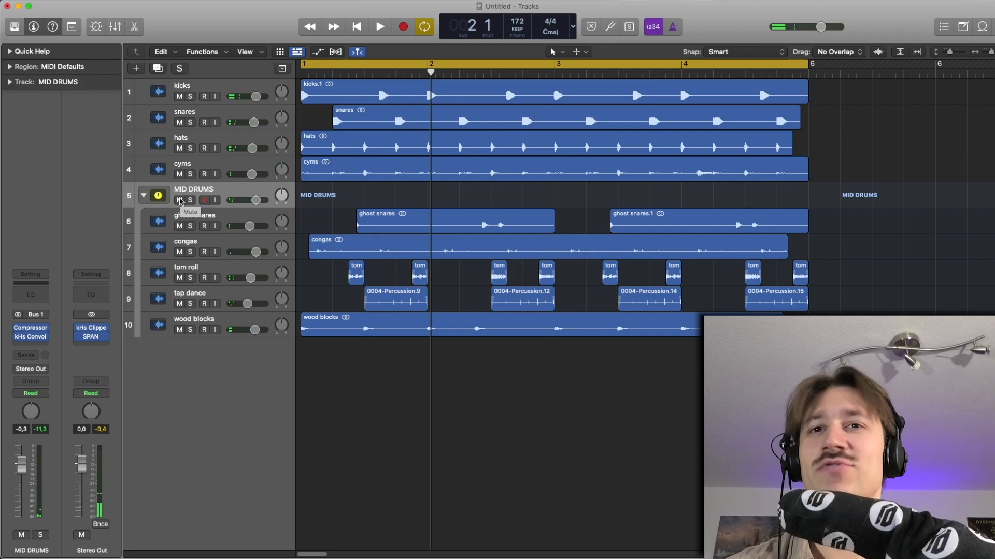
# Compare the full drum loop with the MID DRUMS stack muted and unmuted
pyautogui.click(180, 200)
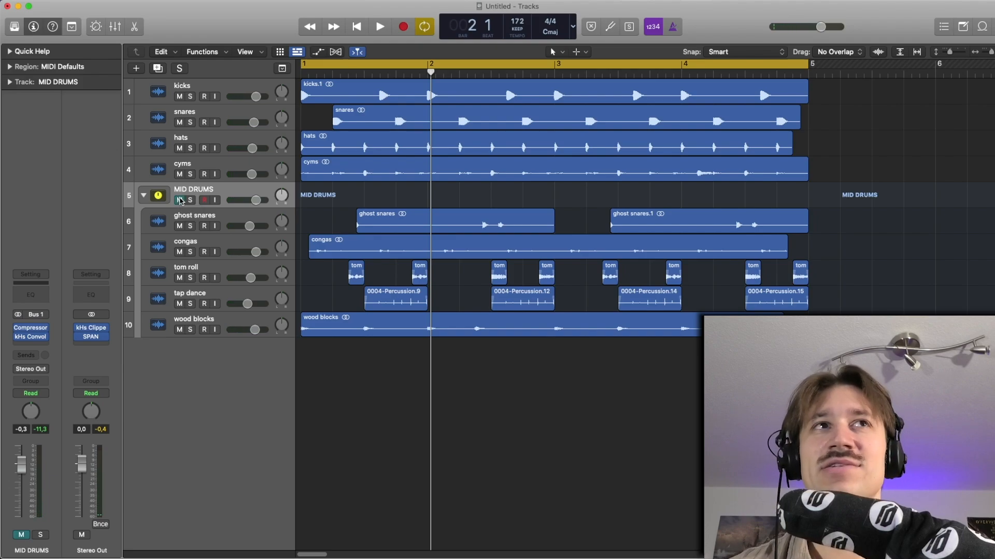
pyautogui.press('space')
pyautogui.press('space')
pyautogui.click(180, 201)
pyautogui.press('space')
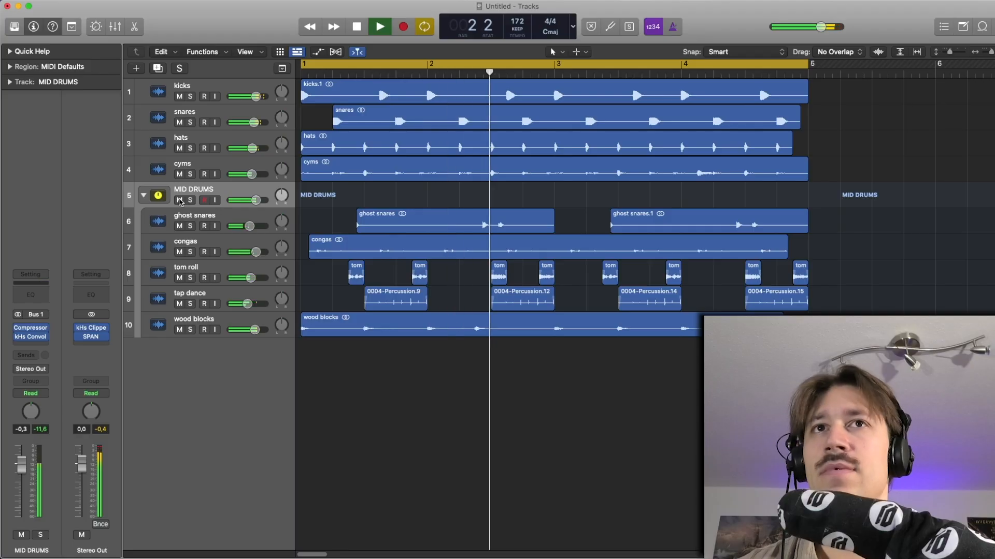
pyautogui.press('space')
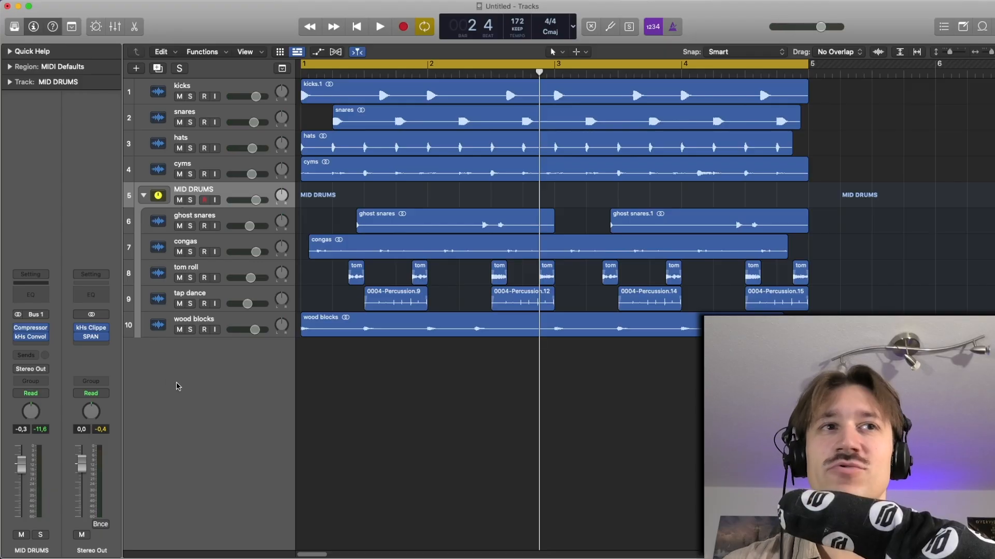
pyautogui.press('space')
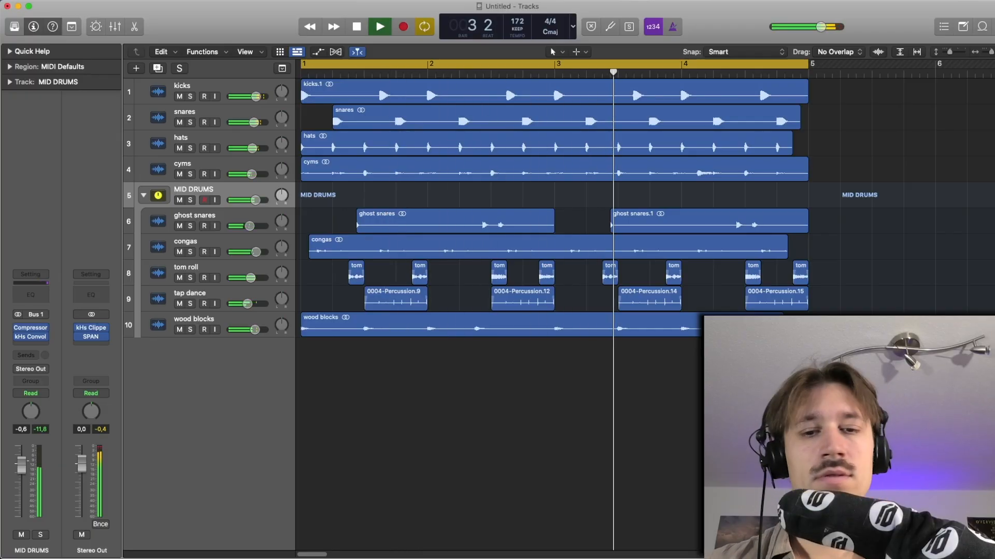
pyautogui.press('space')
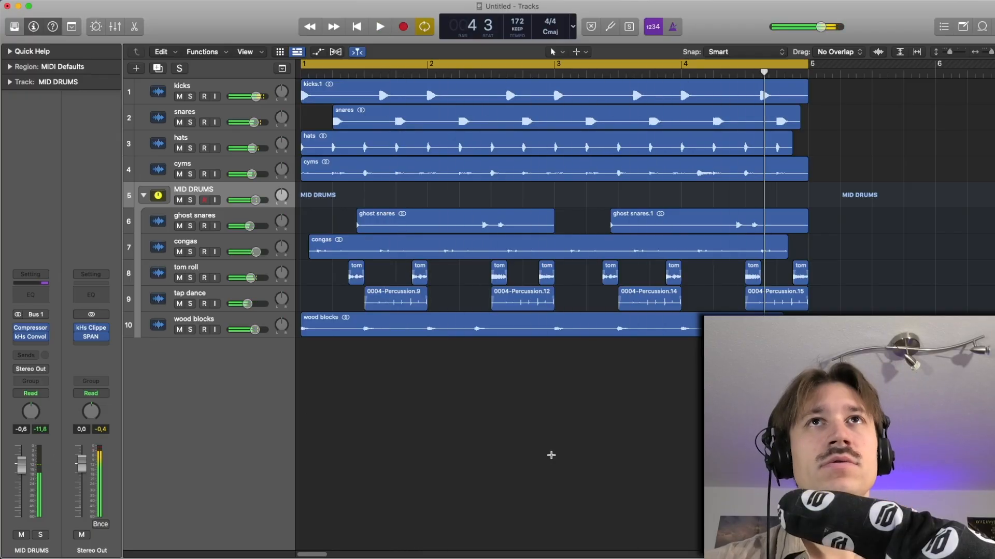
pyautogui.press('super+Up')
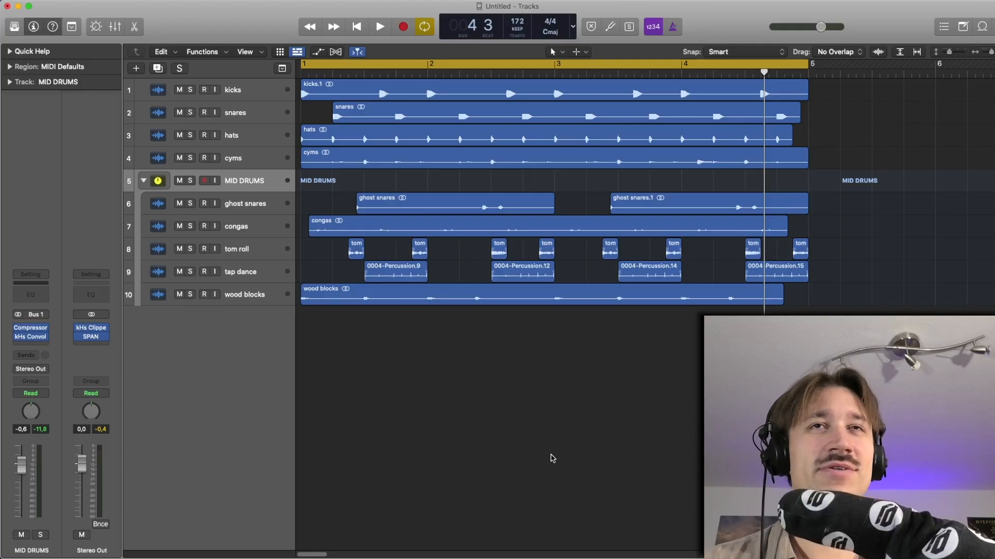
pyautogui.moveTo(545, 397); pyautogui.dragTo(306, 95)
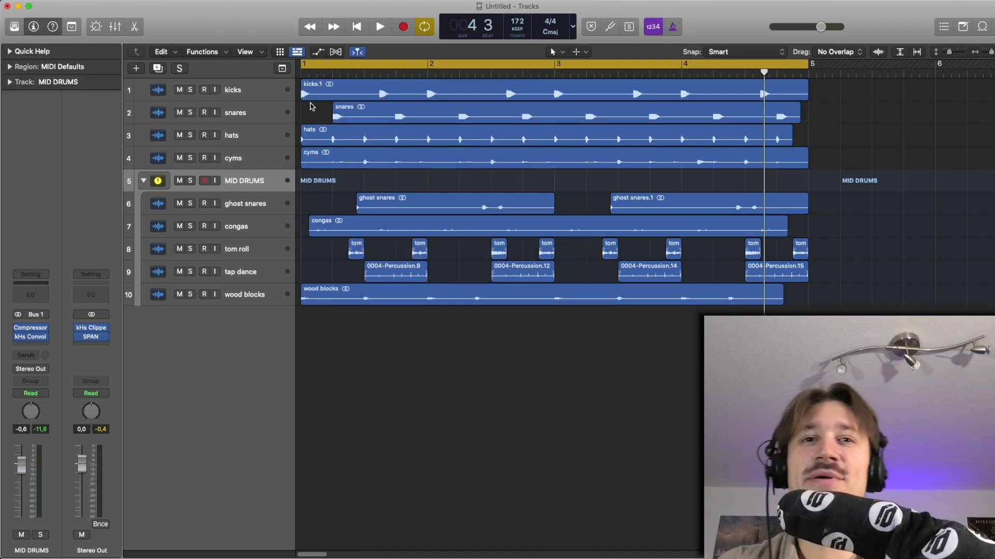